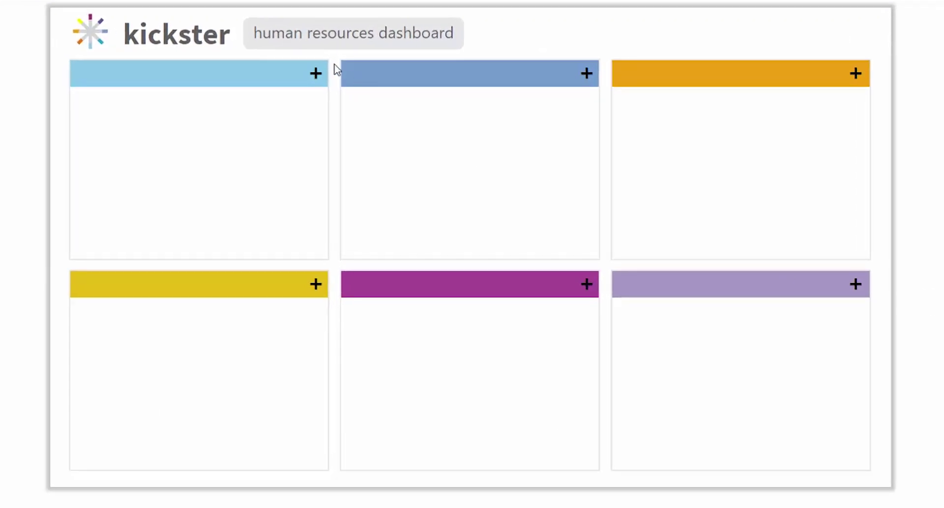
Load Recruitment Sources into the first panel and Department Experience Rating into the second.
click(314, 75)
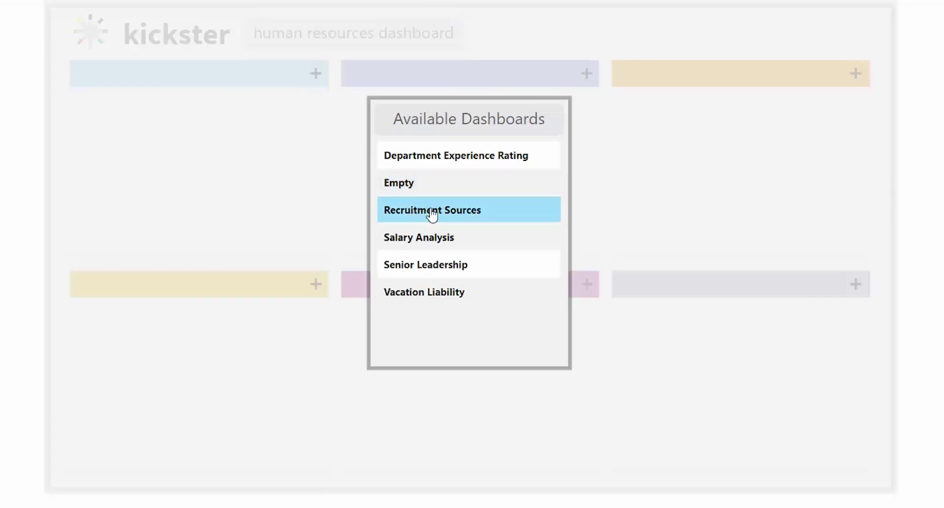
click(433, 213)
click(587, 75)
click(510, 159)
Load Vacation Liability into the third panel and Senior Leadership into the yellow panel.
click(856, 73)
click(496, 292)
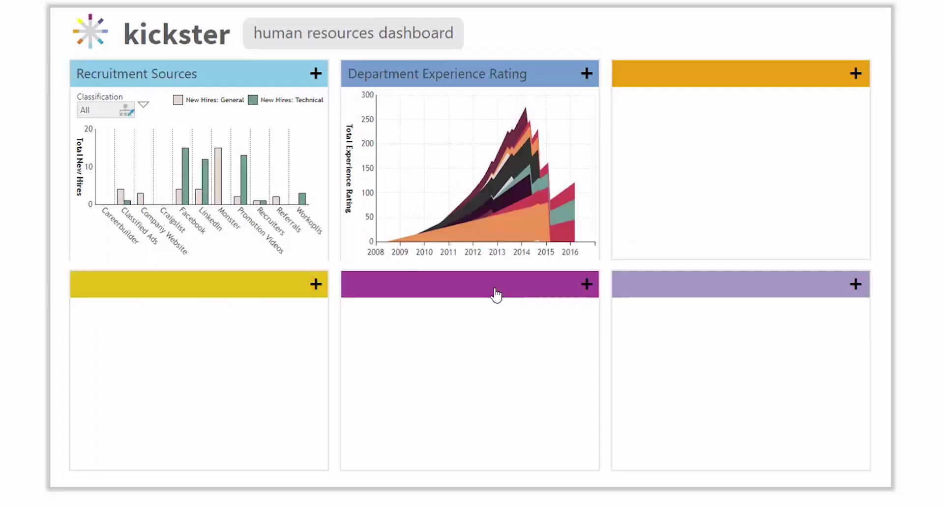
click(315, 285)
click(426, 265)
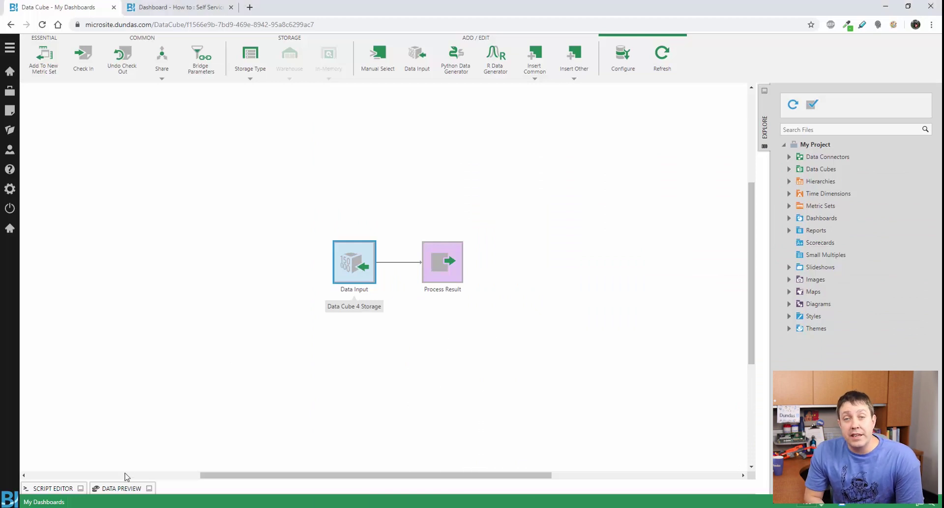
Preview the cube's rows of dashboard names and IDs, then collapse the preview.
click(120, 488)
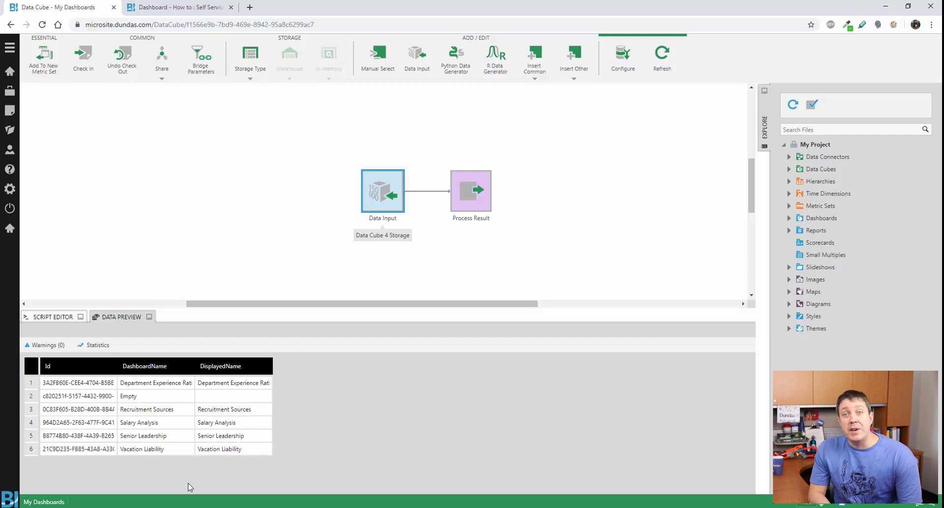
click(141, 319)
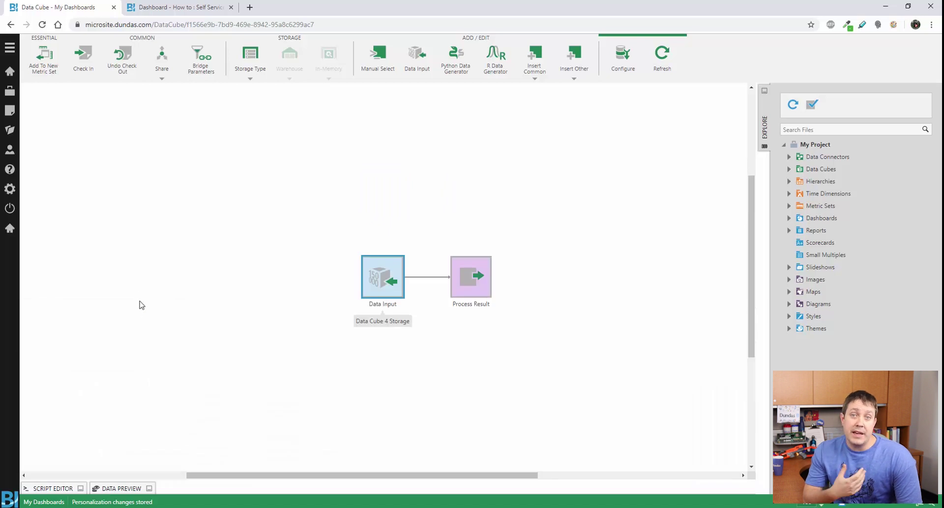
On the Help Yourself dashboard, add a container over the banner's right side and check its empty View ID.
click(177, 9)
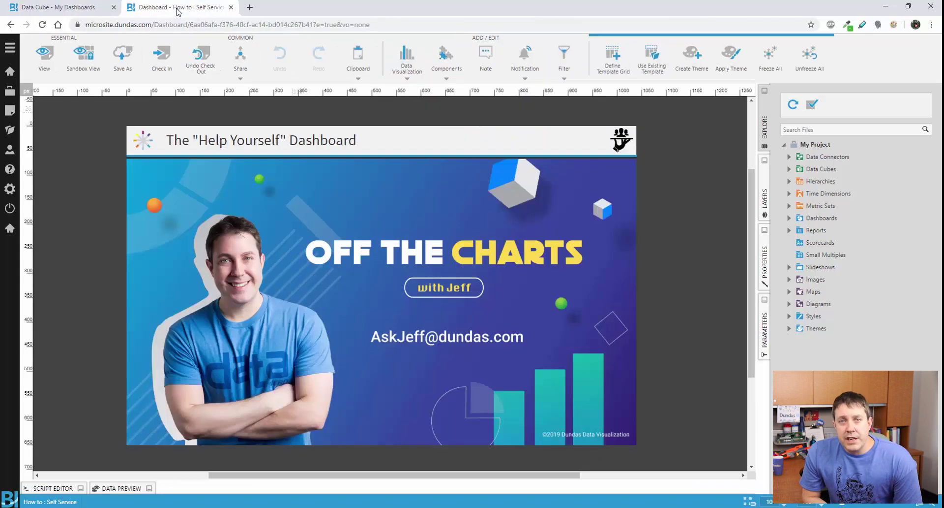
click(452, 62)
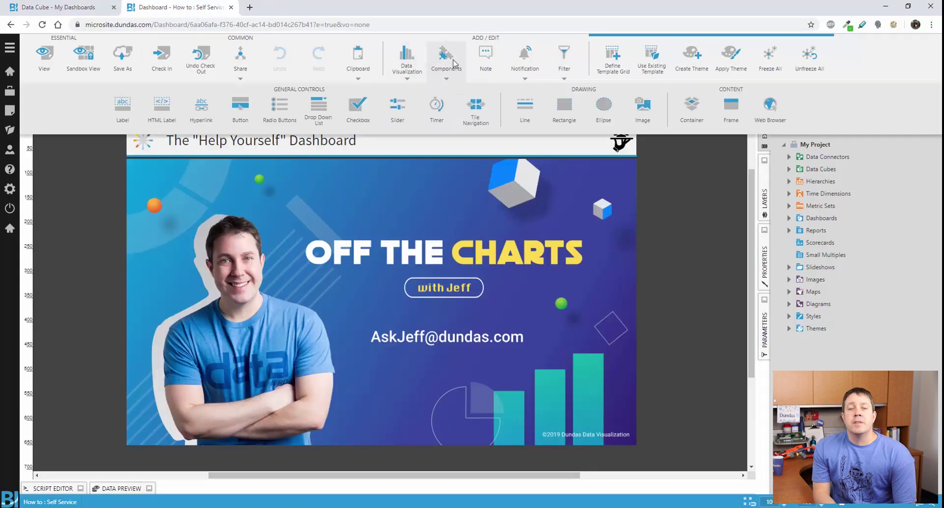
click(692, 114)
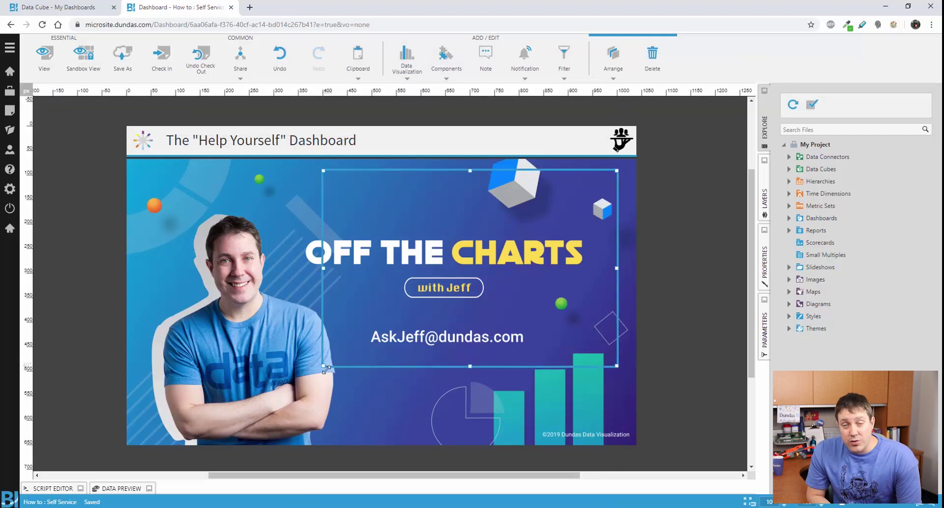
drag(323, 370, 368, 342)
click(768, 264)
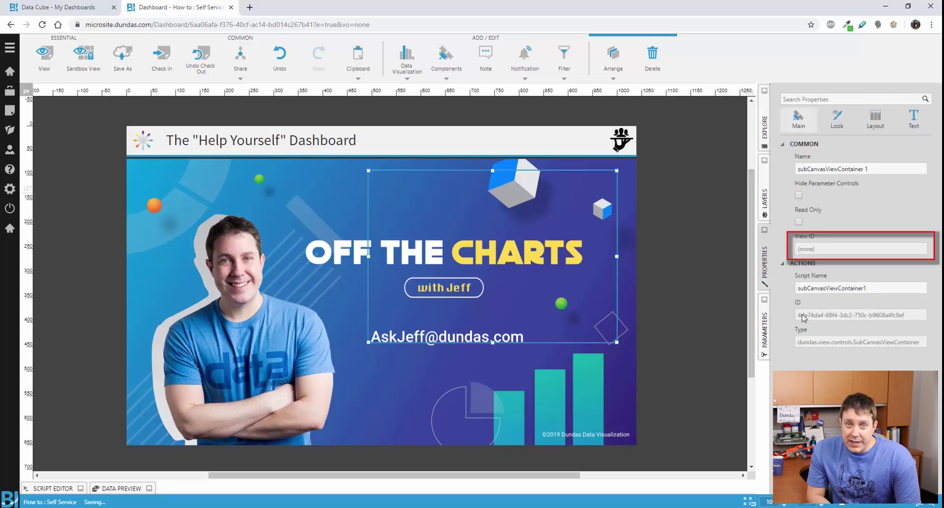
drag(829, 254, 807, 250)
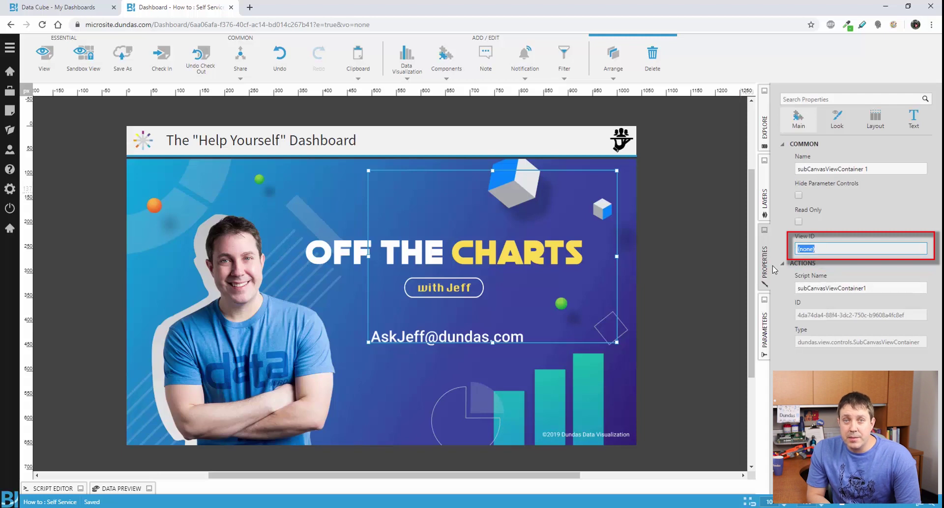
click(651, 252)
Nudge the container down and add a frame enlarged over the banner's right side.
drag(482, 186, 482, 195)
click(472, 113)
click(446, 59)
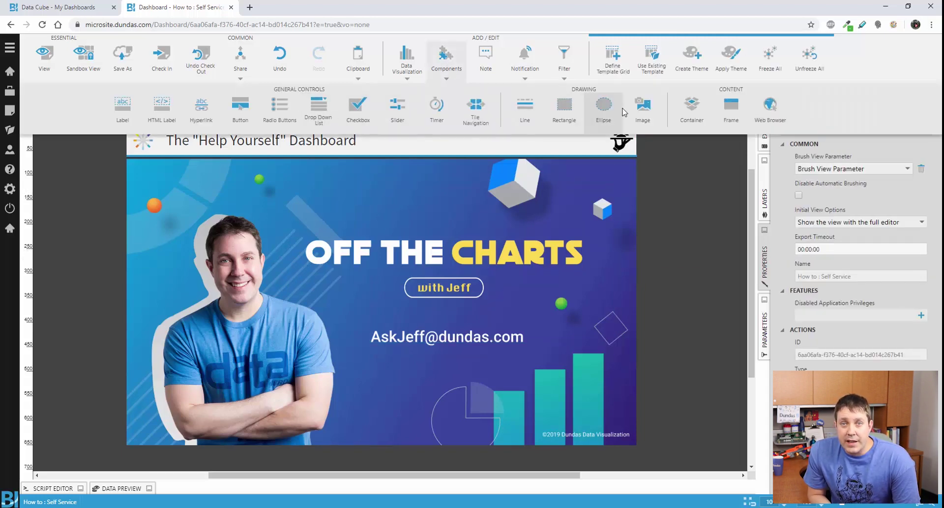
click(731, 107)
drag(499, 249, 556, 230)
drag(436, 263, 371, 310)
click(666, 232)
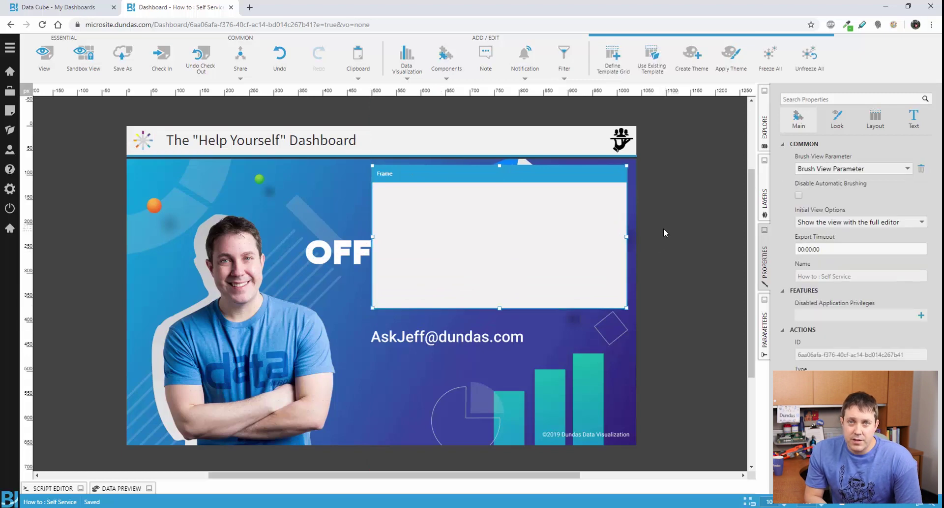
Give the frame the sampled orange #F69137 title background and clear its title text.
click(848, 25)
click(797, 49)
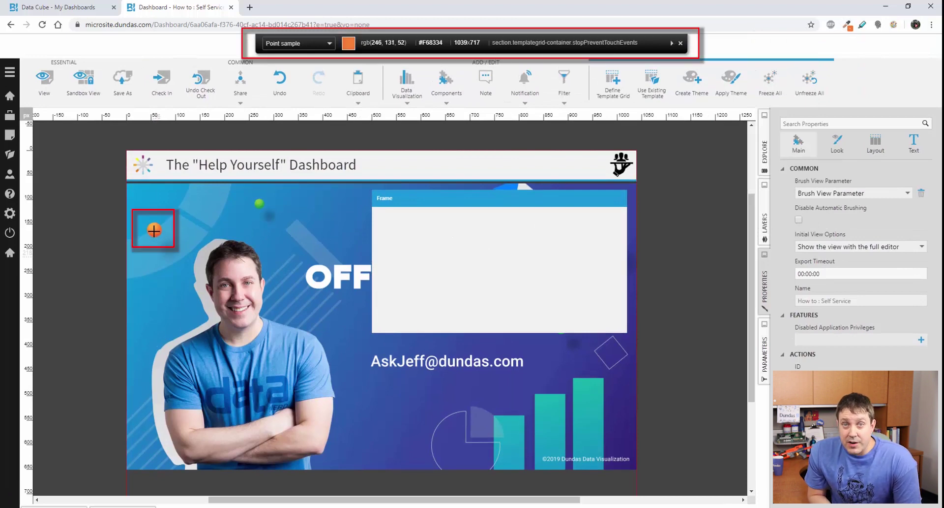
click(154, 230)
click(489, 215)
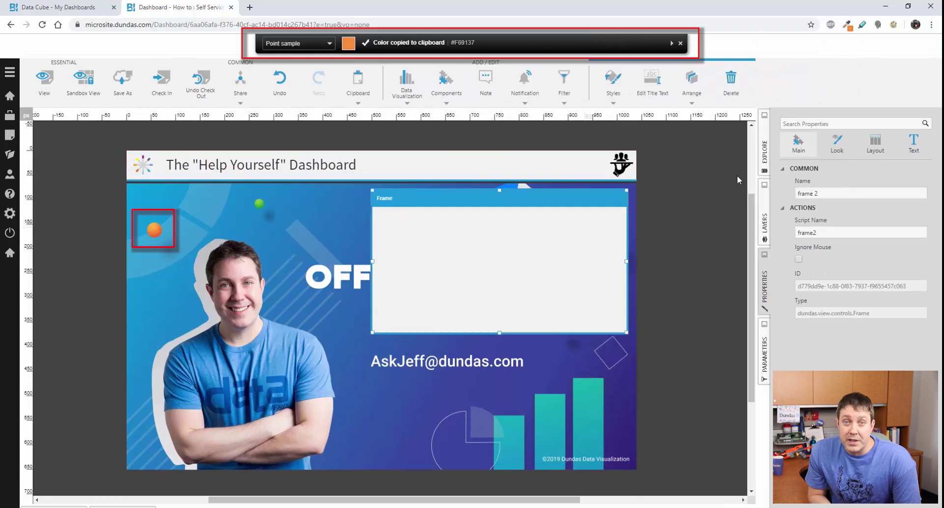
click(851, 142)
click(840, 248)
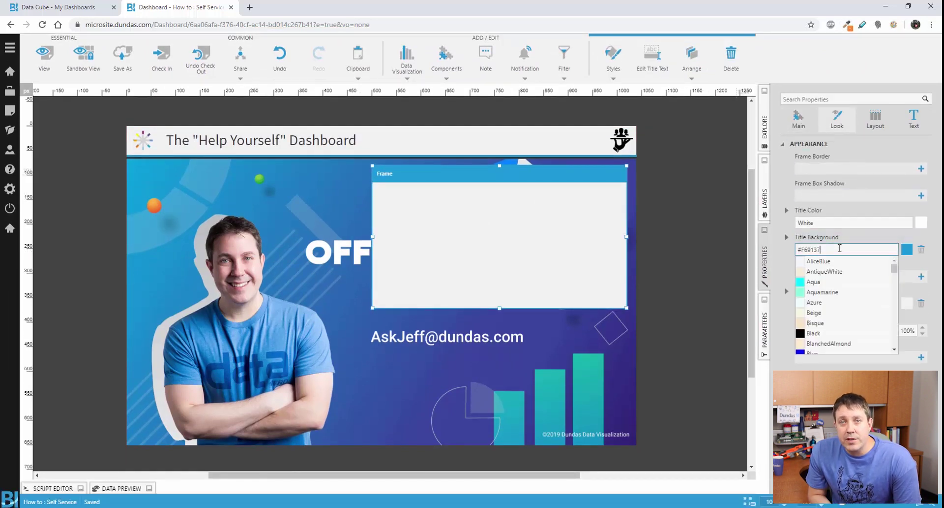
key(ctrl+v)
key(Tab)
click(914, 118)
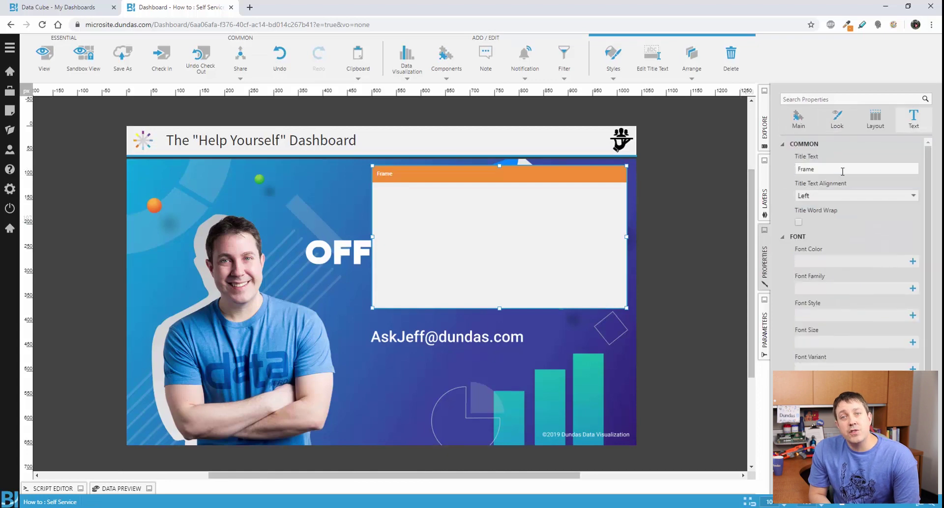
key(BackSpace)
Duplicate the frame below the original and set the frames' height to 275.
click(544, 245)
key(ctrl+c)
key(ctrl+v)
drag(541, 235, 536, 392)
scroll(506, 369, down, 2)
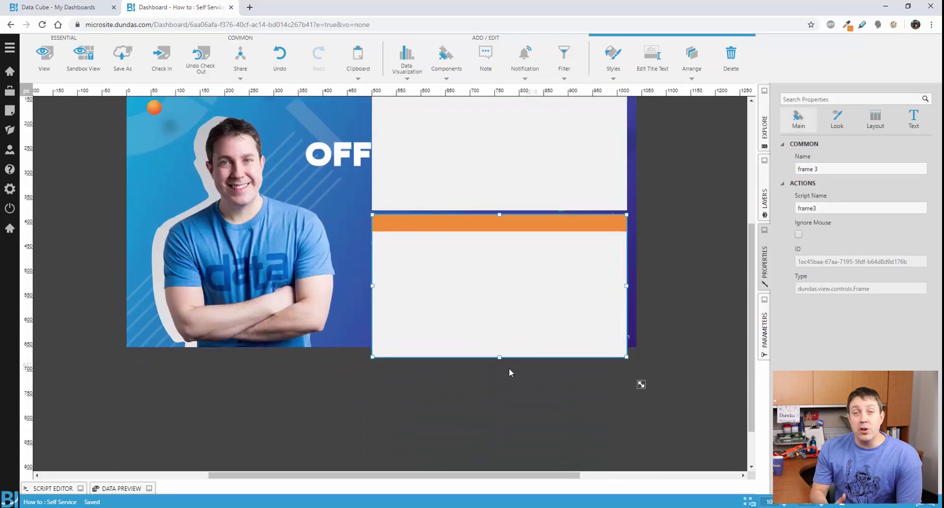
ctrl+click(512, 185)
click(875, 118)
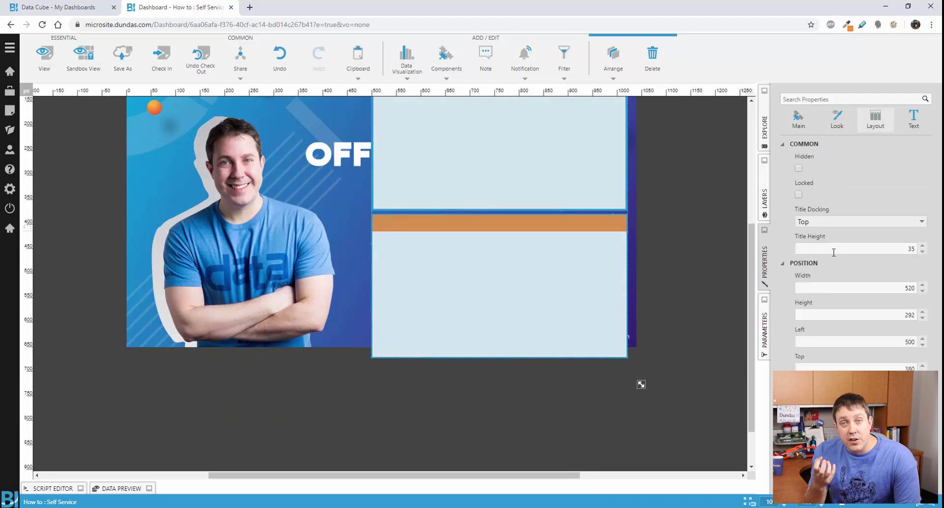
double_click(907, 313)
text(275)
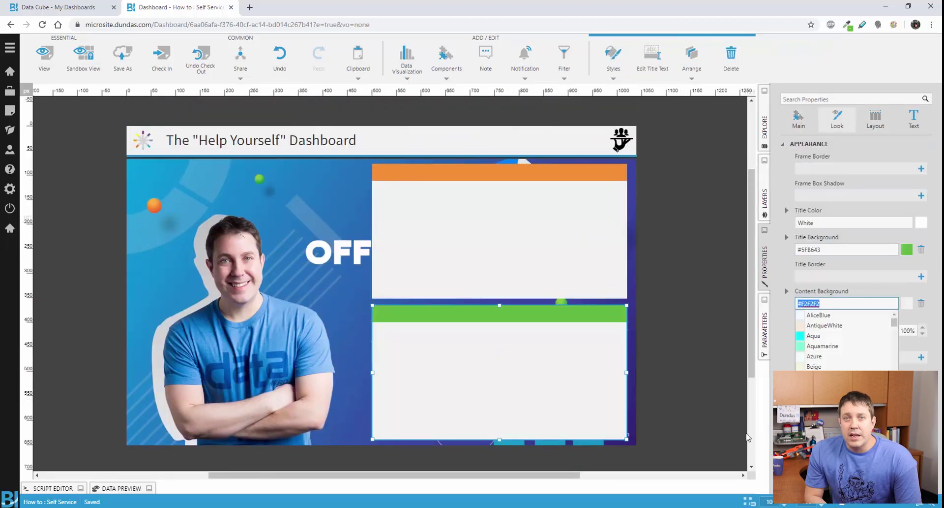
key(Escape)
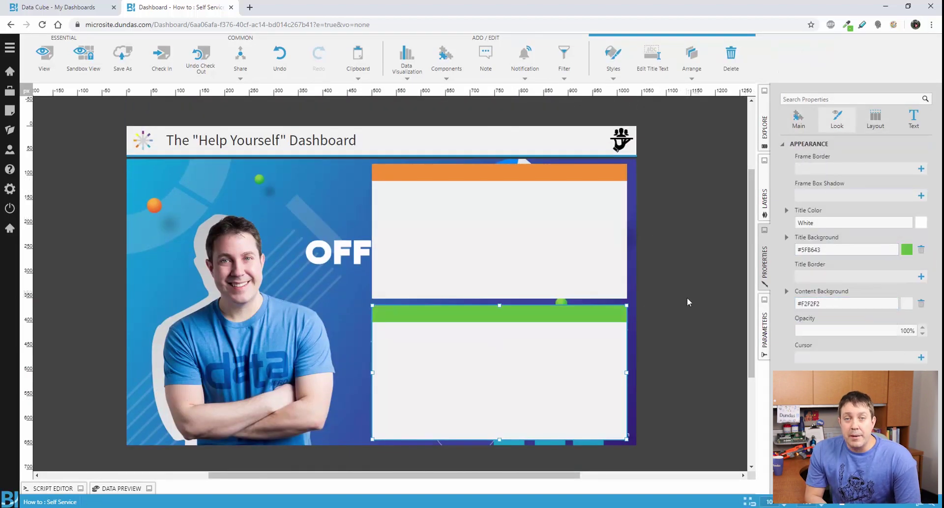
Add a button labelled '+' at the upper frame's top right.
click(687, 298)
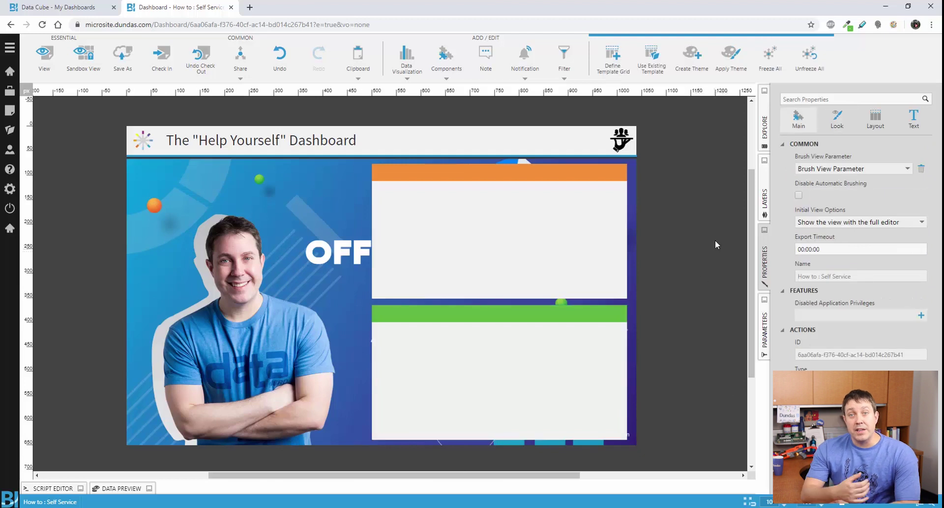
click(456, 67)
drag(240, 117, 626, 212)
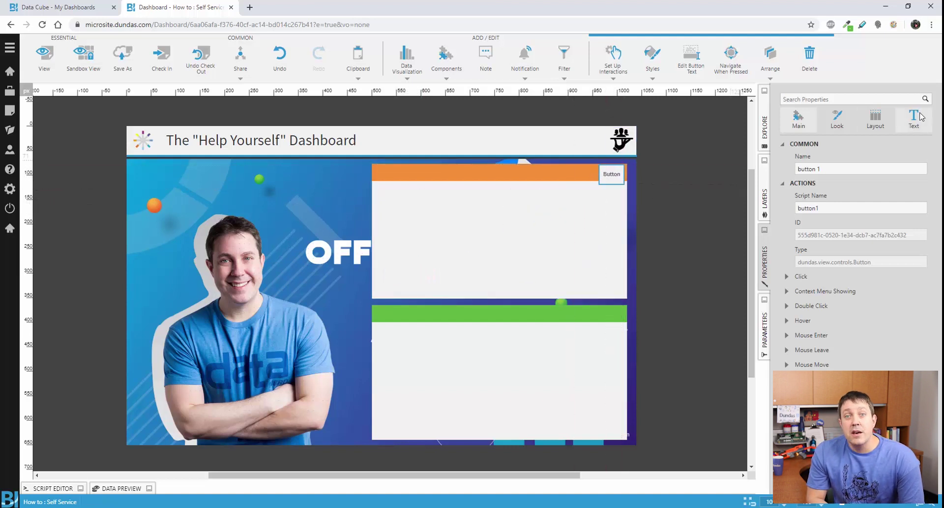
click(913, 121)
click(850, 183)
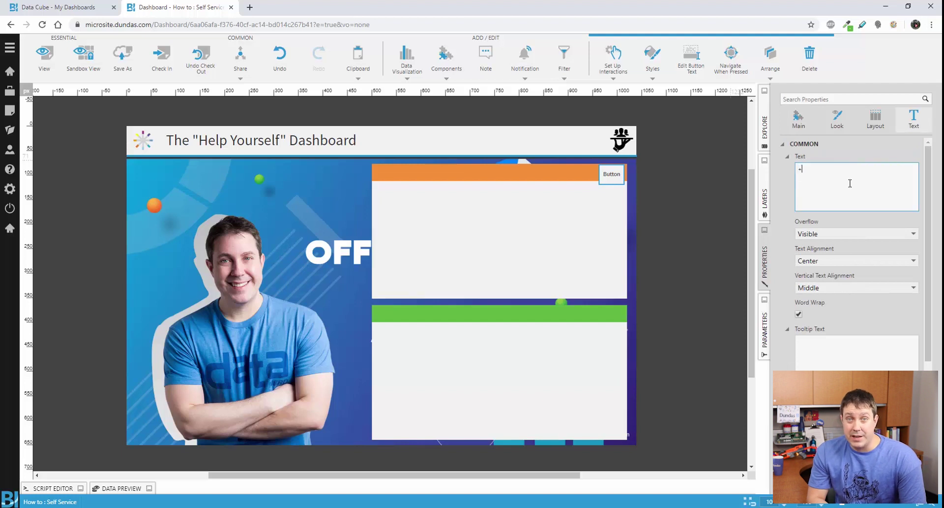
text(+)
click(611, 175)
click(738, 203)
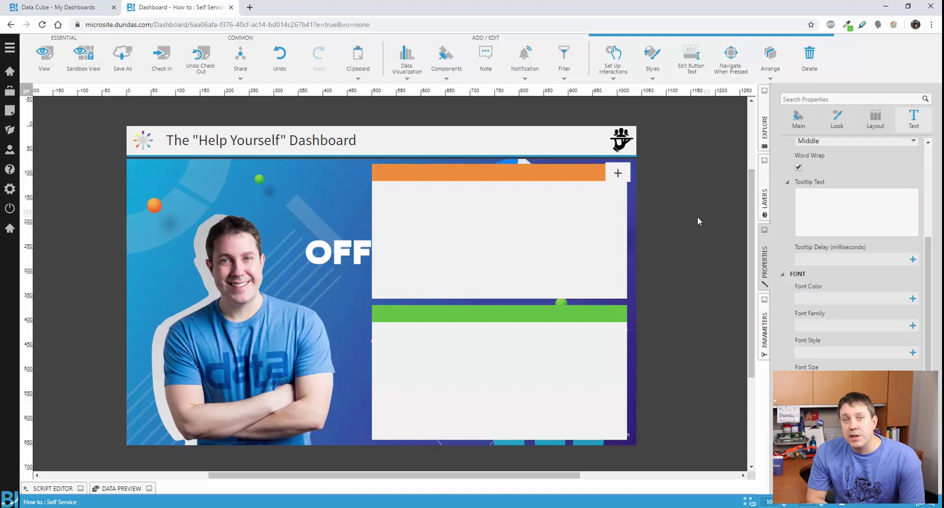
Remove the button's blue hover and pressed backgrounds, then paste a duplicate of it.
click(837, 119)
scroll(920, 238, down, 2)
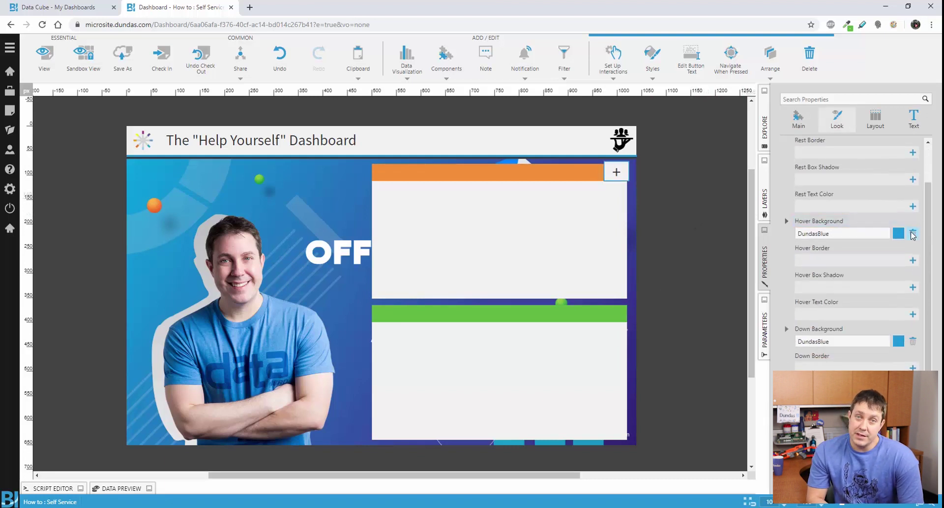
click(913, 233)
click(913, 341)
scroll(885, 252, up, 1)
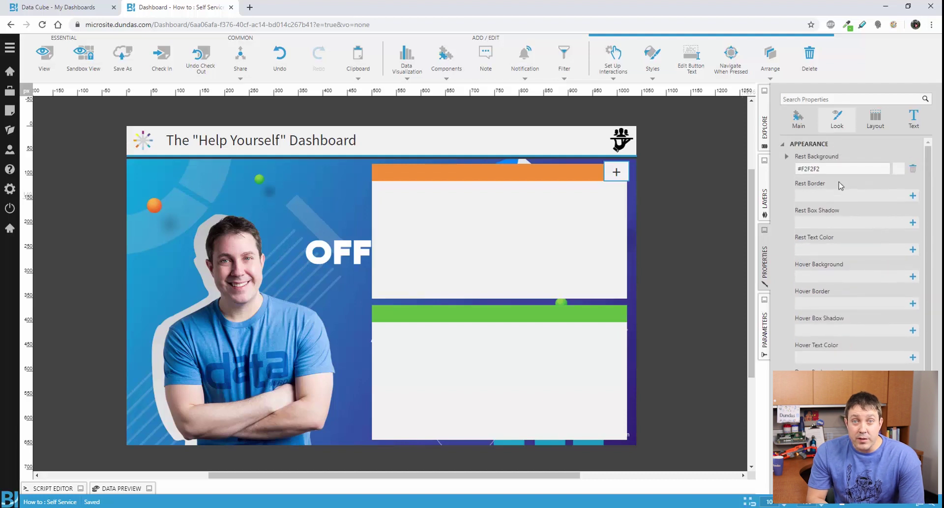
click(913, 171)
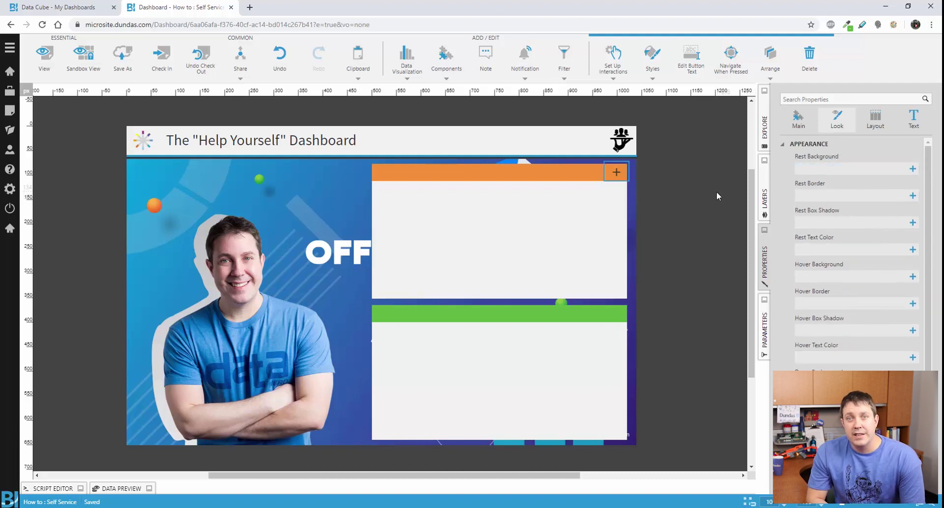
click(616, 172)
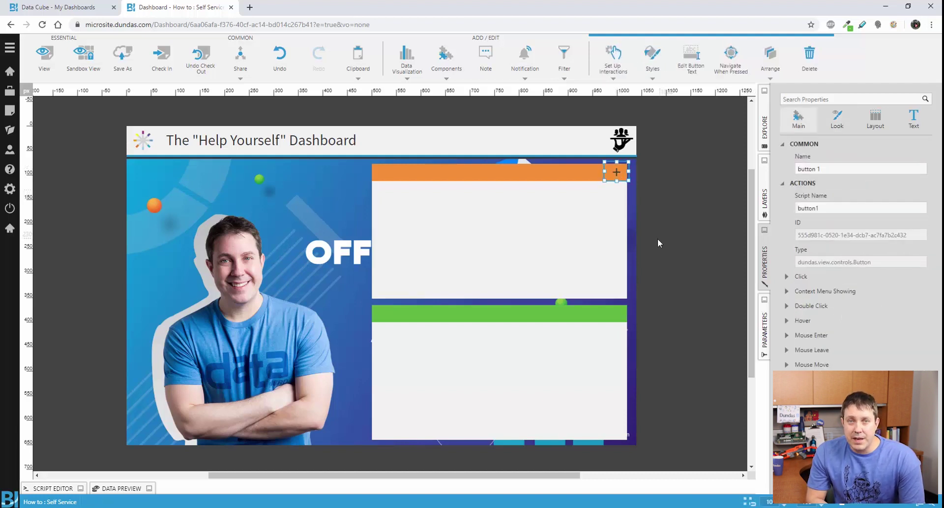
key(ctrl+v)
Move the plus copy onto the green header and add a shortened data label on the orange header.
drag(619, 182, 618, 322)
click(404, 70)
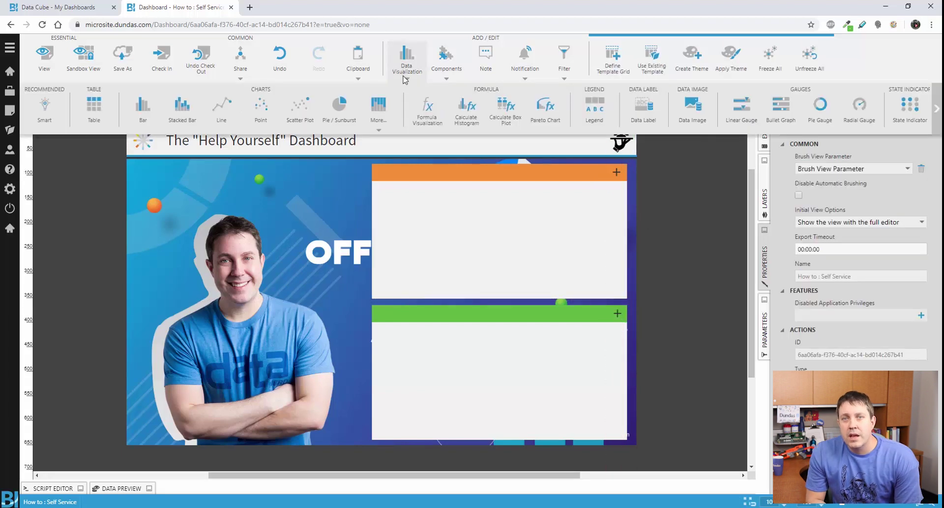
click(405, 70)
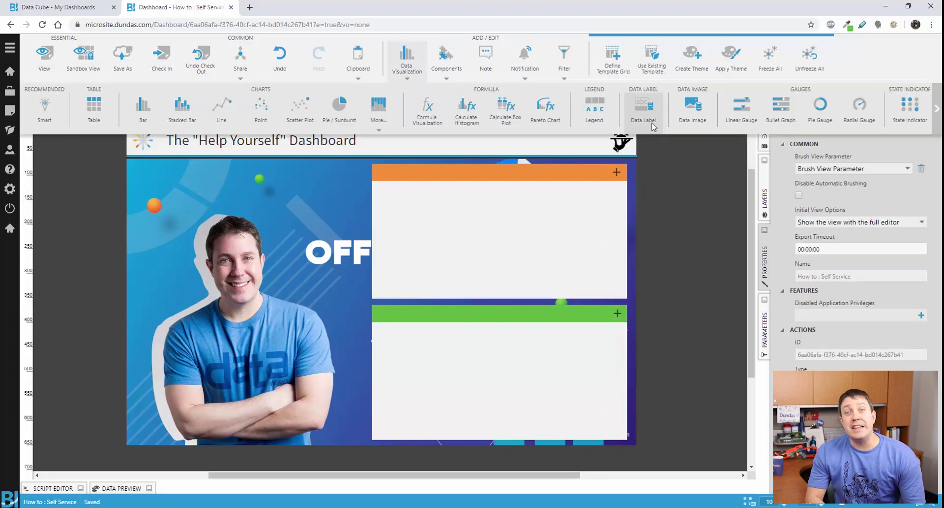
drag(643, 106, 428, 181)
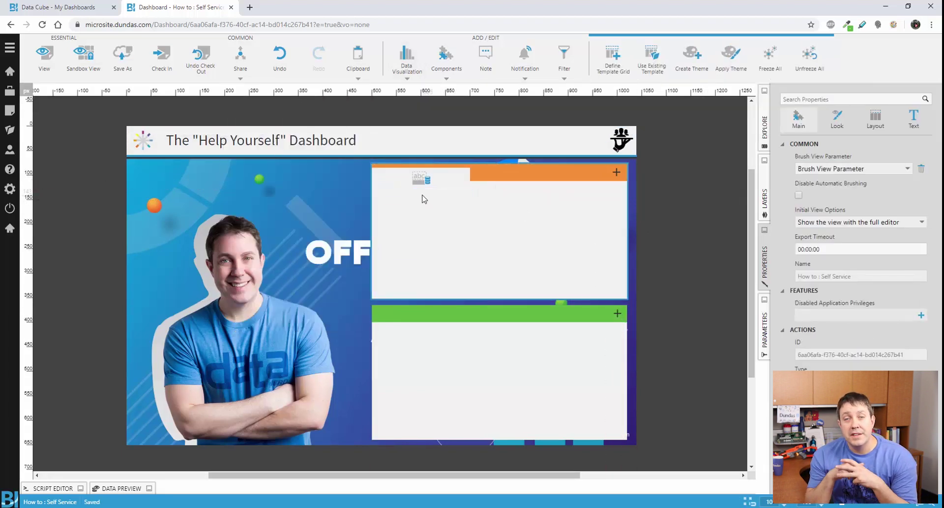
click(424, 181)
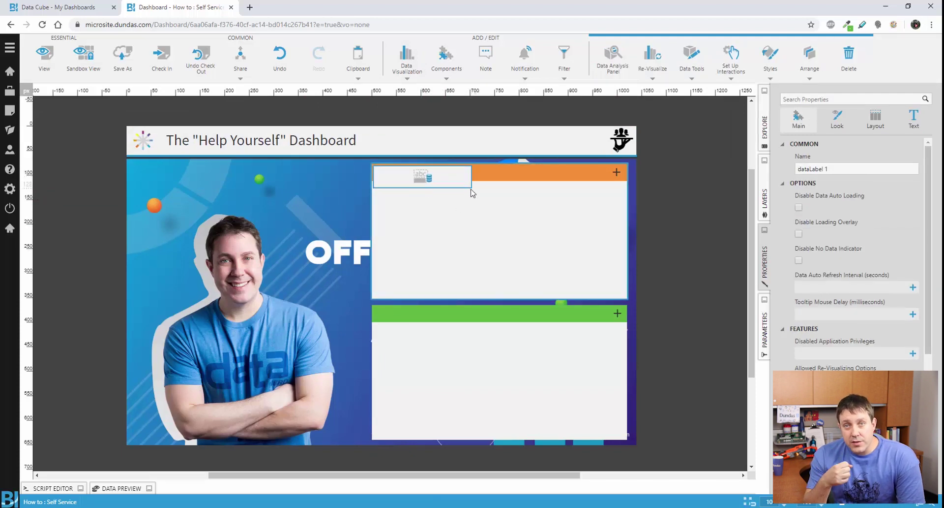
drag(470, 186, 471, 180)
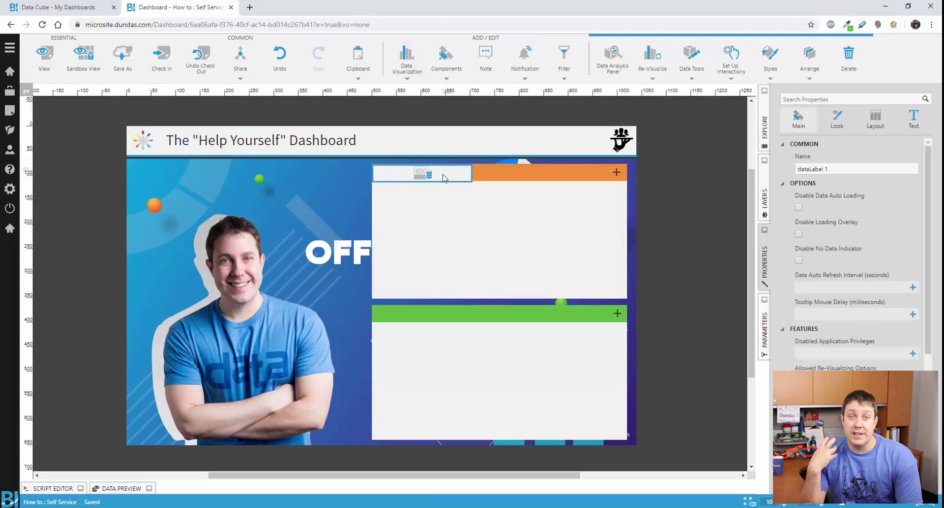
click(702, 232)
Copy the data label onto the green header.
click(443, 173)
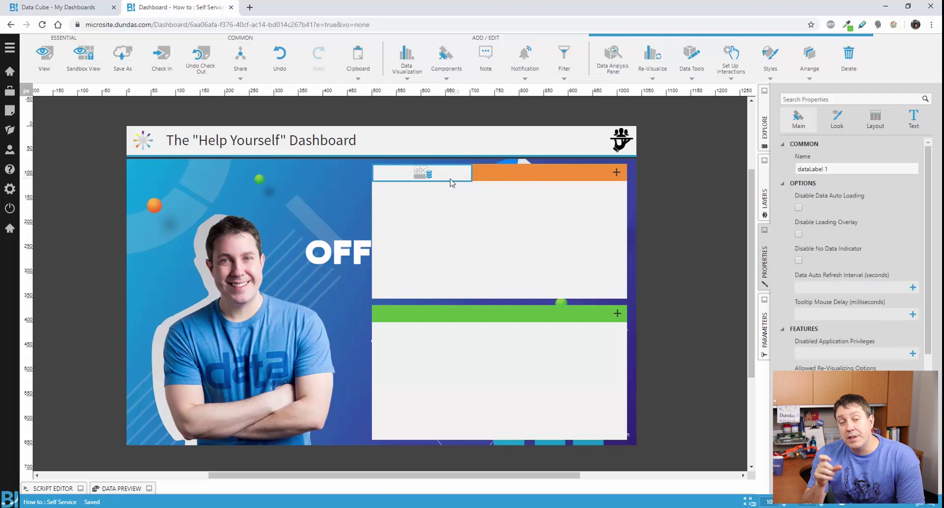
click(655, 232)
click(446, 173)
key(ctrl+c)
key(ctrl+v)
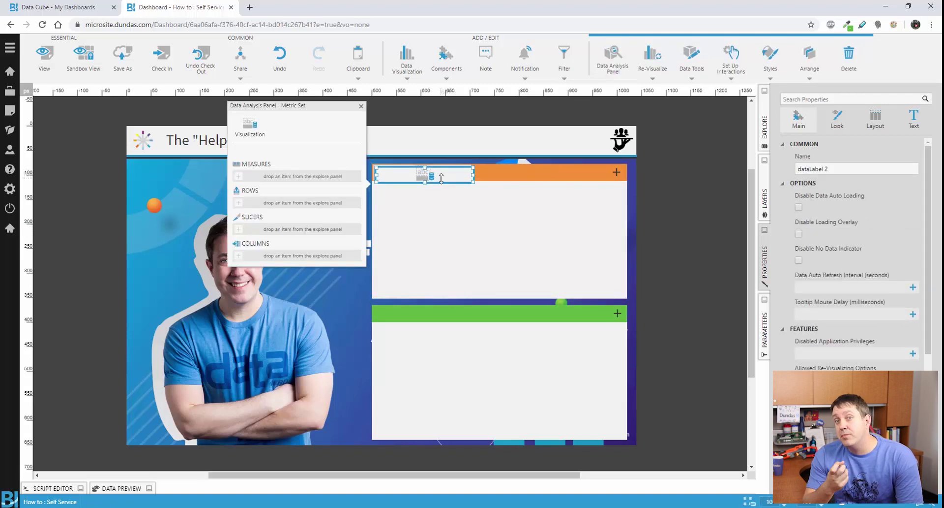
drag(441, 178, 429, 313)
click(428, 312)
click(589, 211)
click(453, 175)
Bind the My Dashboards cube's DisplayedName to both header labels.
click(765, 127)
click(790, 169)
click(796, 218)
click(802, 242)
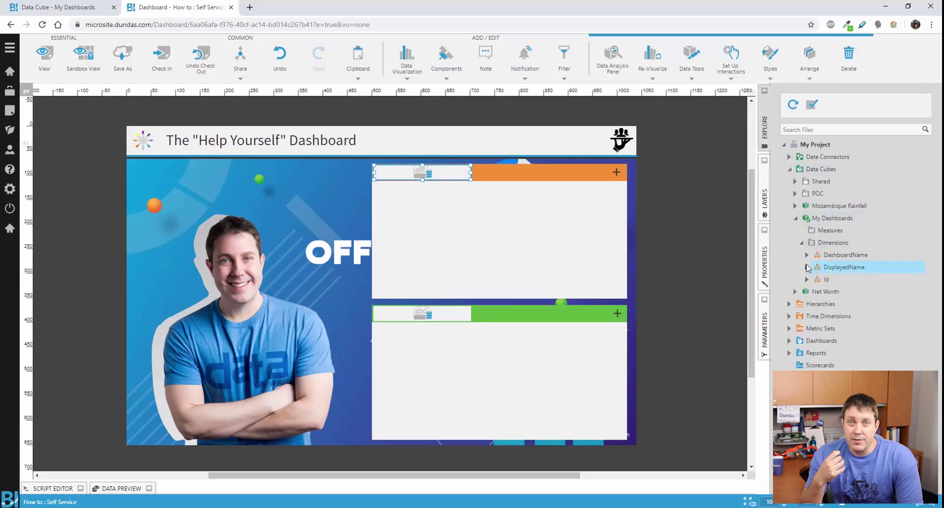
click(807, 268)
drag(809, 273, 435, 175)
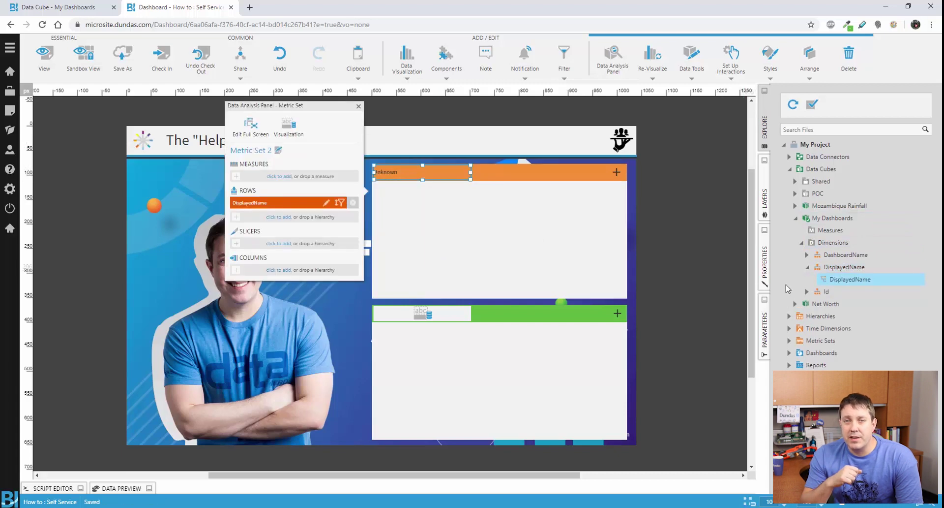
drag(688, 278, 434, 317)
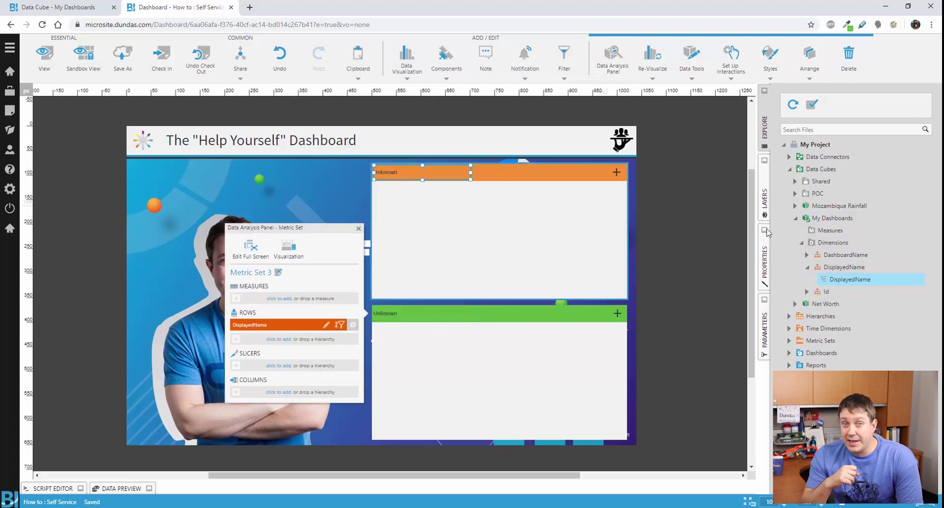
Add Id to the orange label's rows and remove it from the displayed text.
click(445, 172)
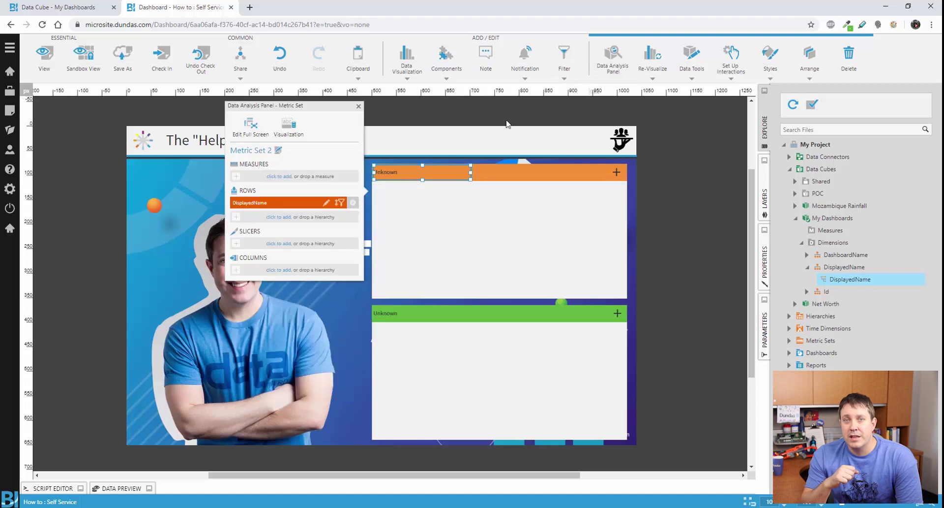
drag(826, 291, 689, 284)
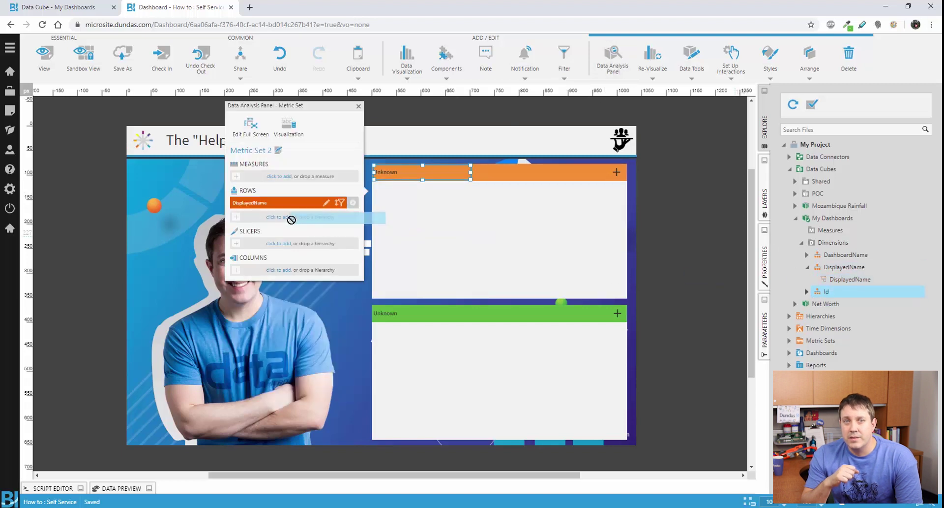
drag(292, 220, 295, 219)
click(288, 125)
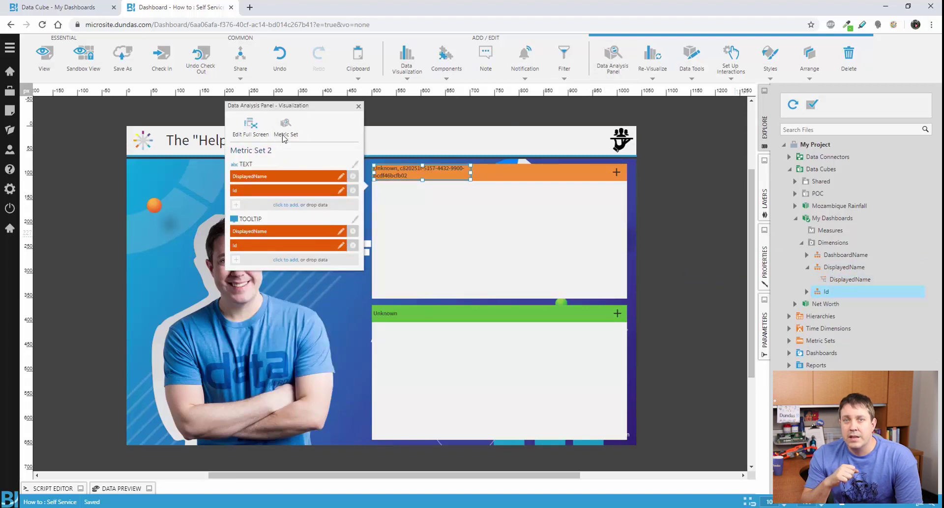
click(354, 190)
click(681, 244)
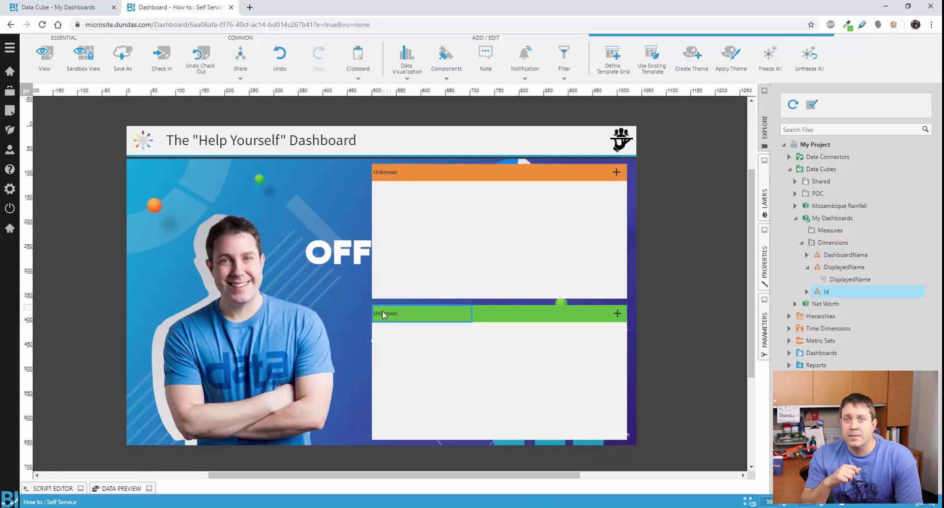
Add Id to the green label, removing it from the text and clearing the tooltip, then select both labels.
click(383, 312)
click(612, 59)
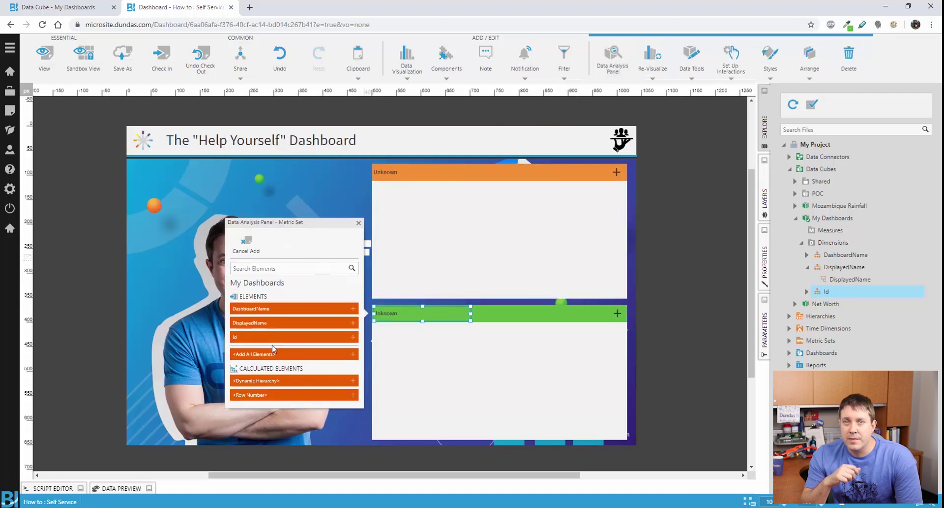
click(247, 339)
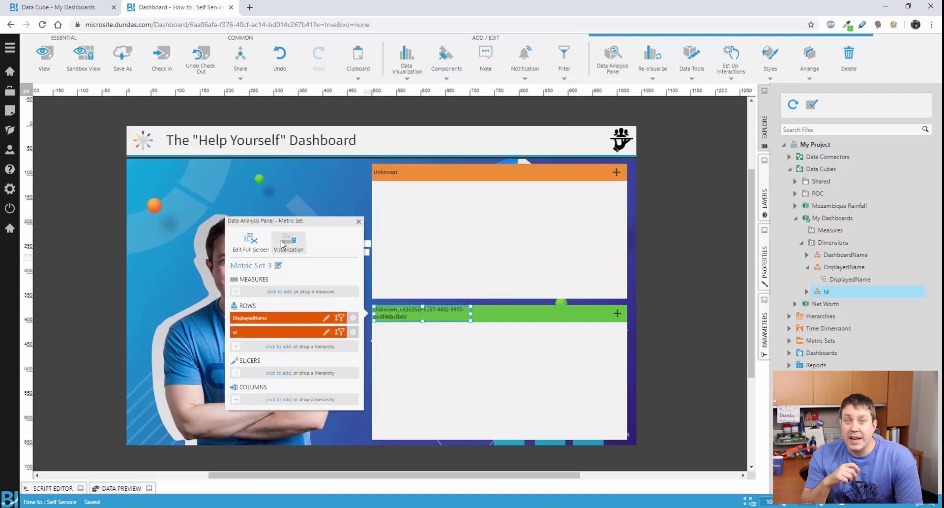
click(353, 318)
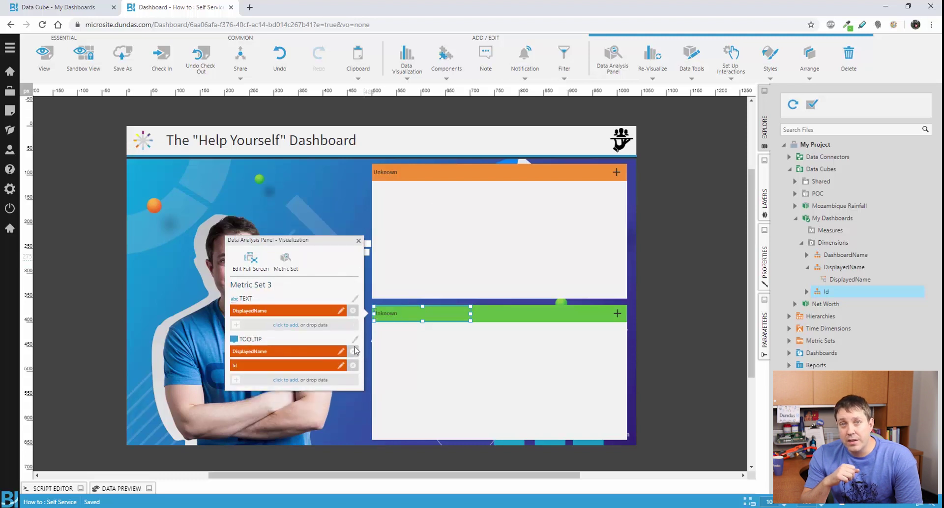
click(353, 353)
click(353, 353)
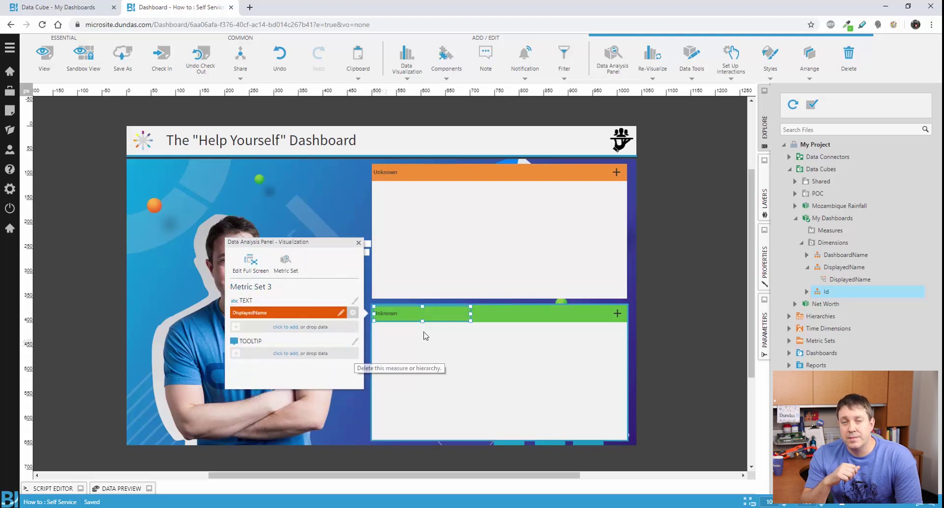
click(684, 283)
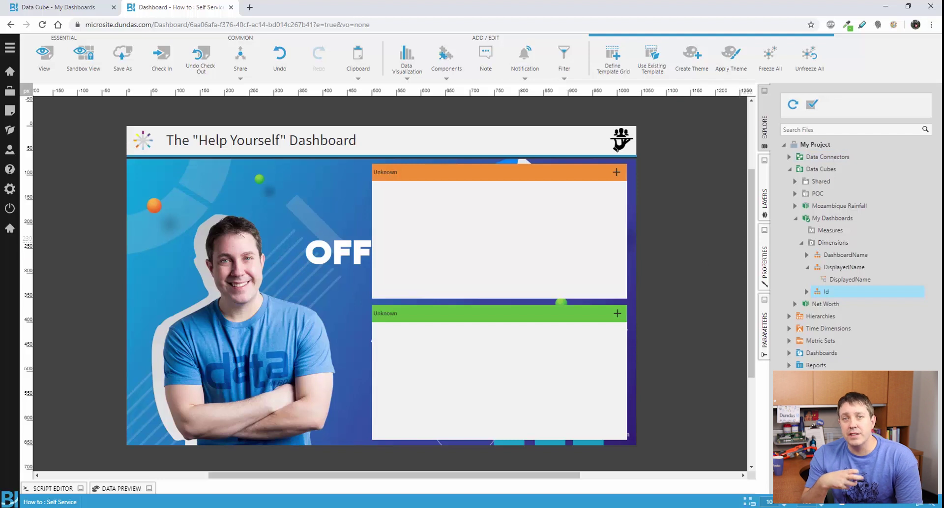
click(396, 178)
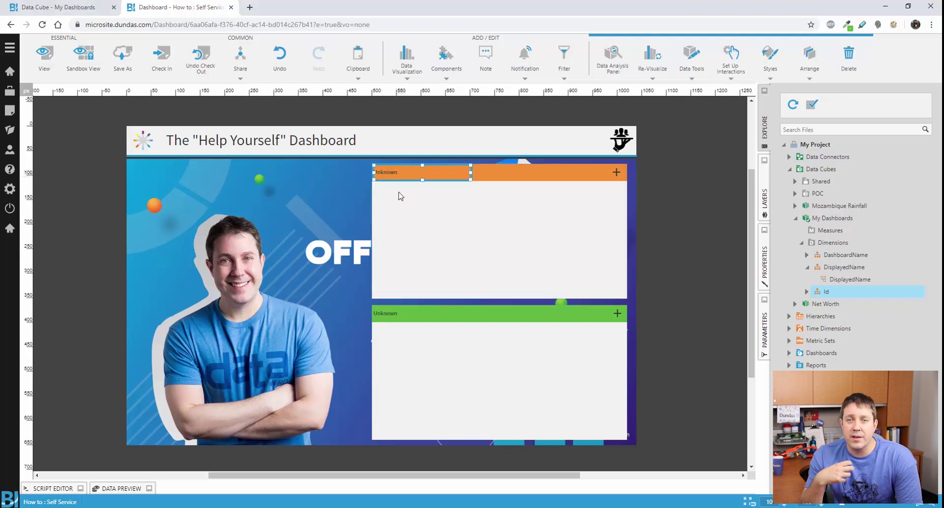
ctrl+click(407, 317)
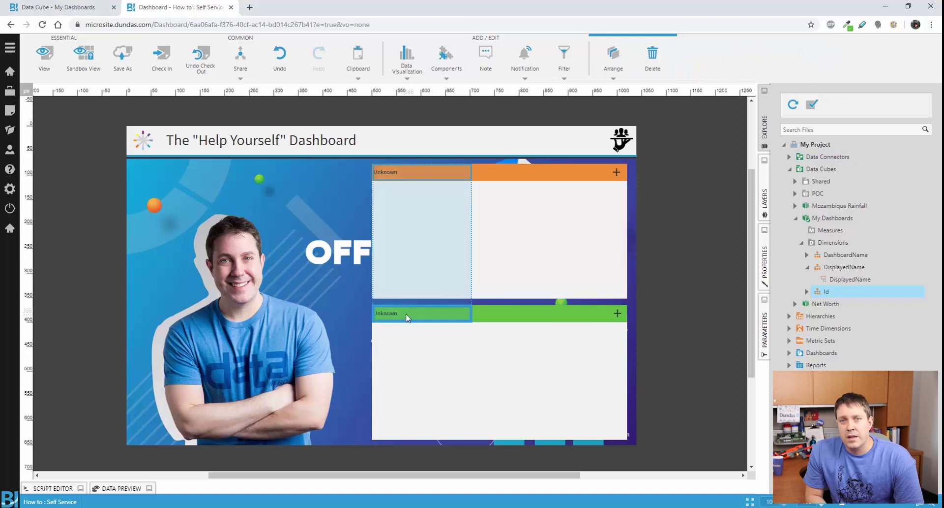
Add a new dashboard layer named 'Popup'.
click(730, 244)
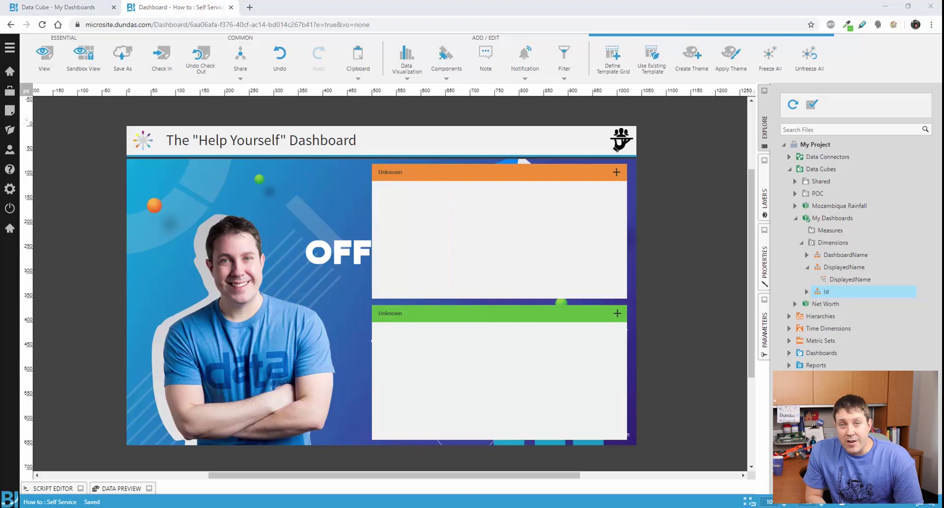
click(764, 198)
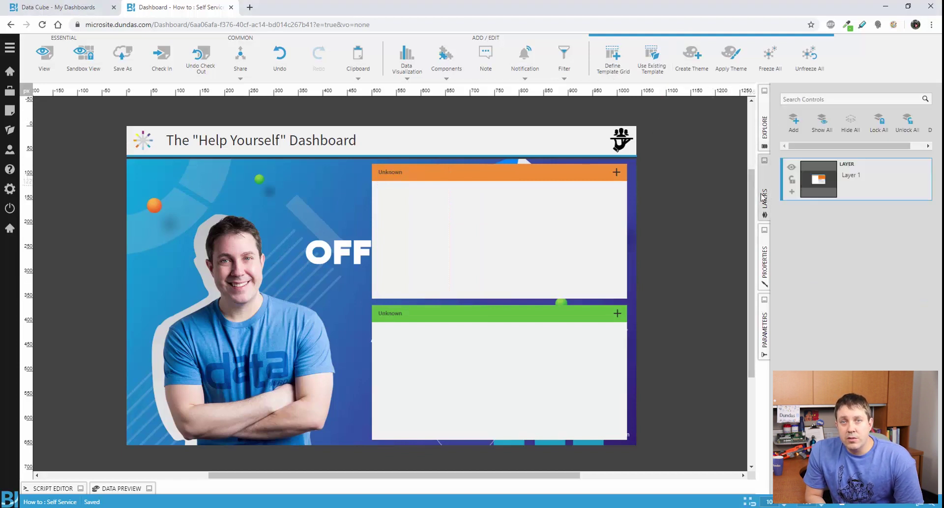
click(792, 191)
double_click(854, 179)
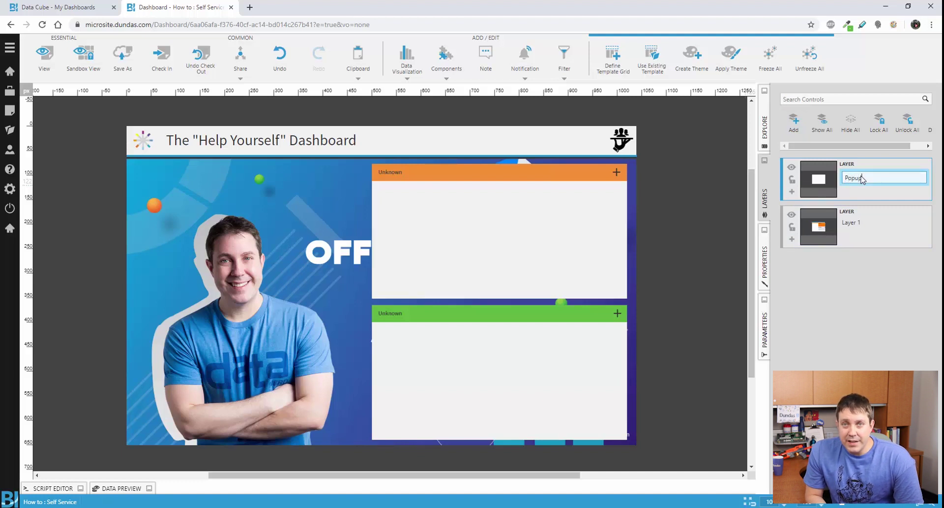
text(Popup)
key(Return)
click(792, 191)
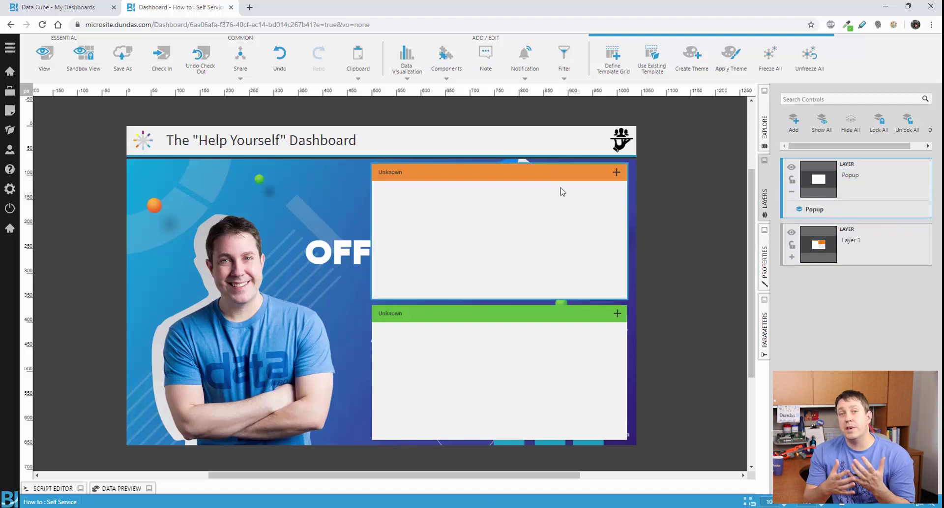
Add a rectangle on the Popup layer stretched over the whole dashboard.
click(446, 57)
drag(561, 111, 173, 189)
drag(224, 205, 636, 445)
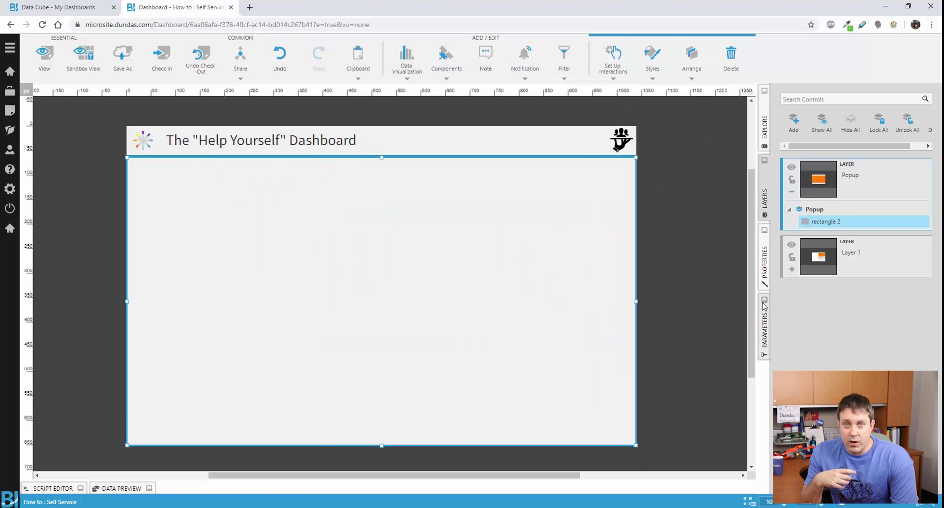
click(765, 260)
Set the rectangle's opacity to 80%.
click(839, 120)
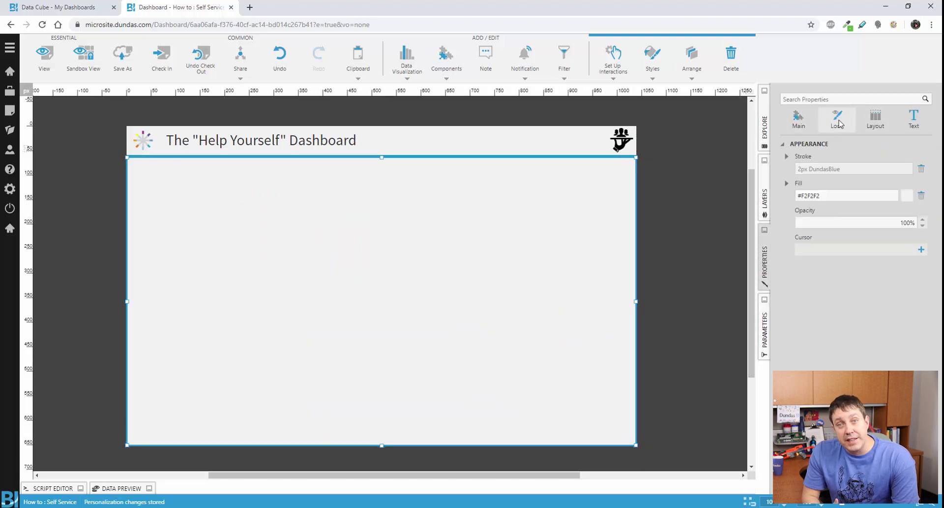
click(878, 222)
text(80)
key(Return)
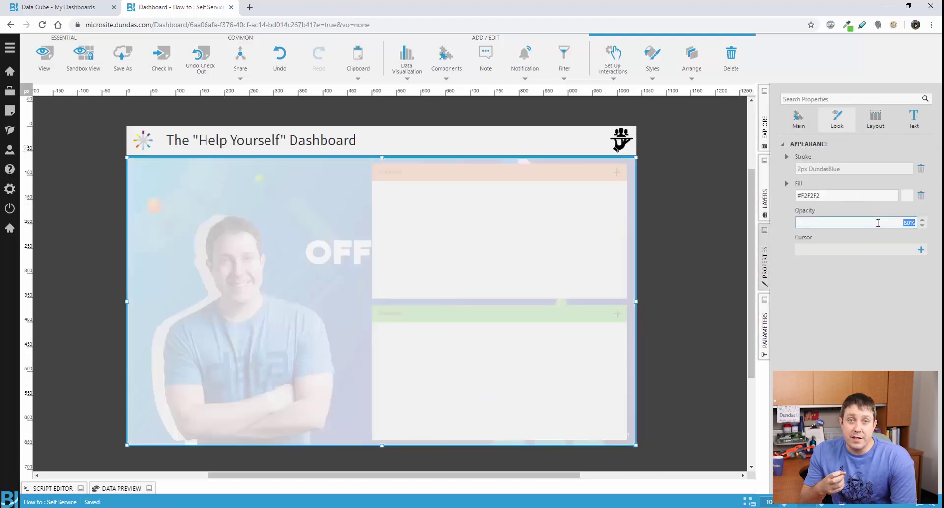
click(765, 258)
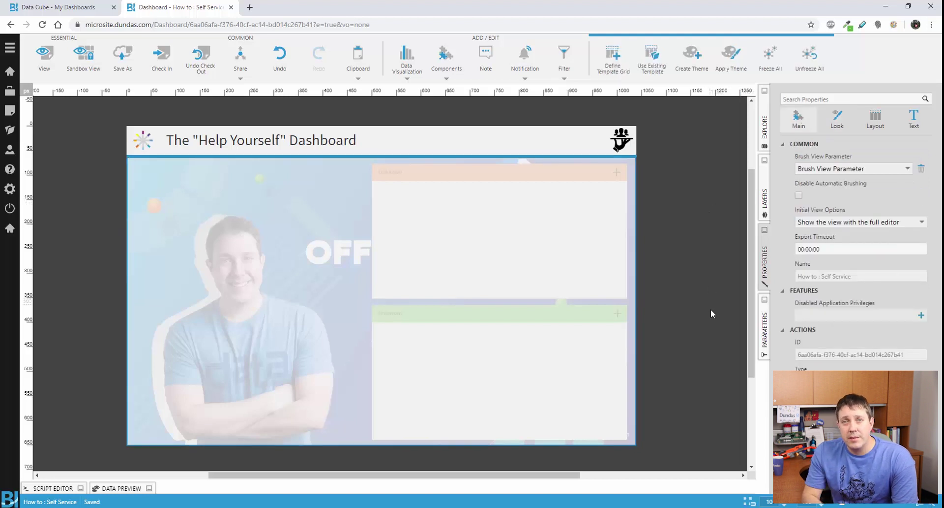
click(837, 120)
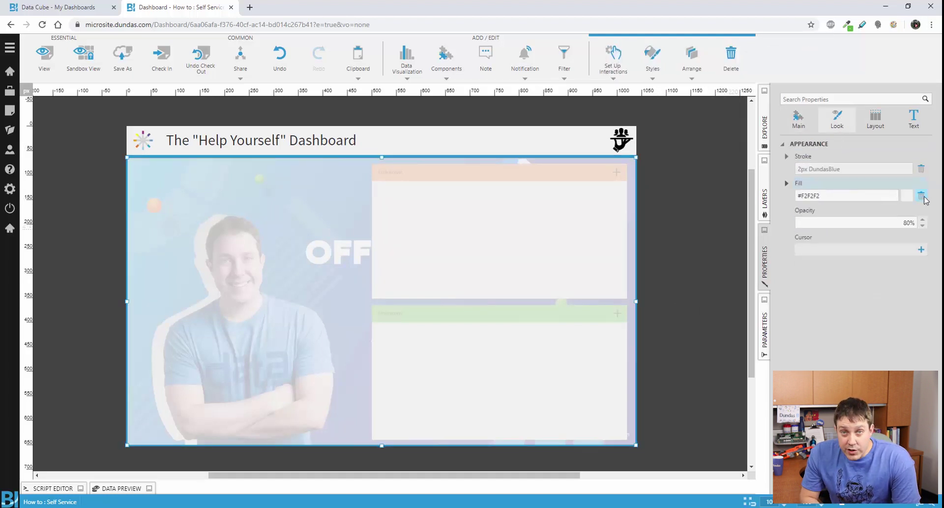
click(722, 190)
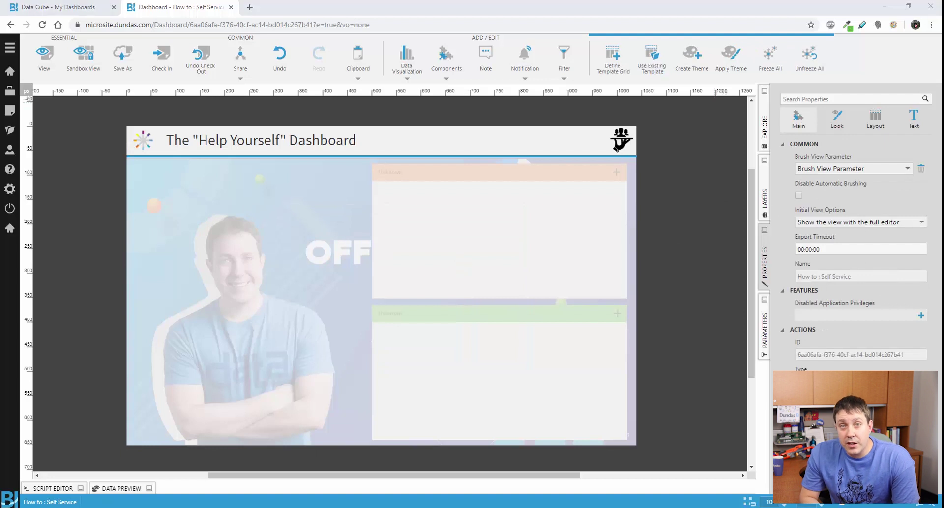
click(446, 57)
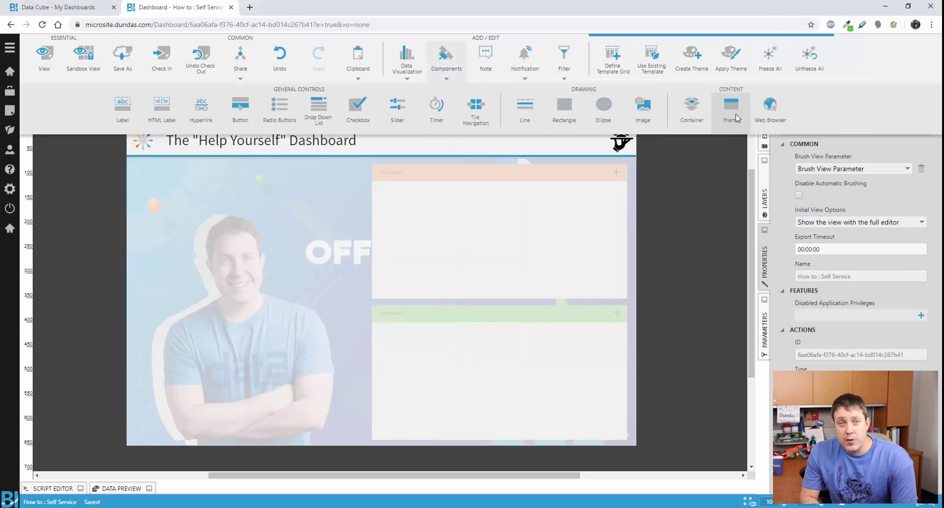
Place and enlarge a new frame near the centre of the popup backdrop.
drag(732, 113, 341, 264)
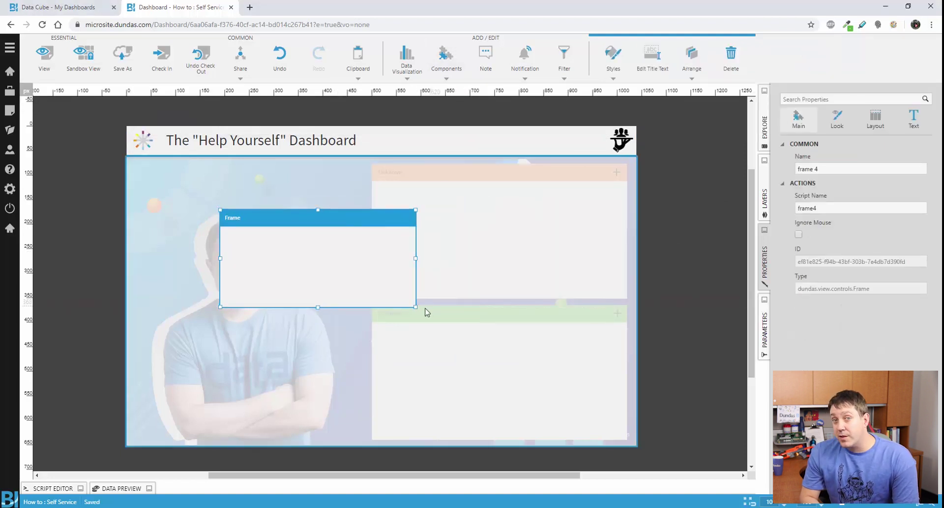
drag(416, 307, 521, 381)
drag(482, 359, 472, 339)
click(837, 119)
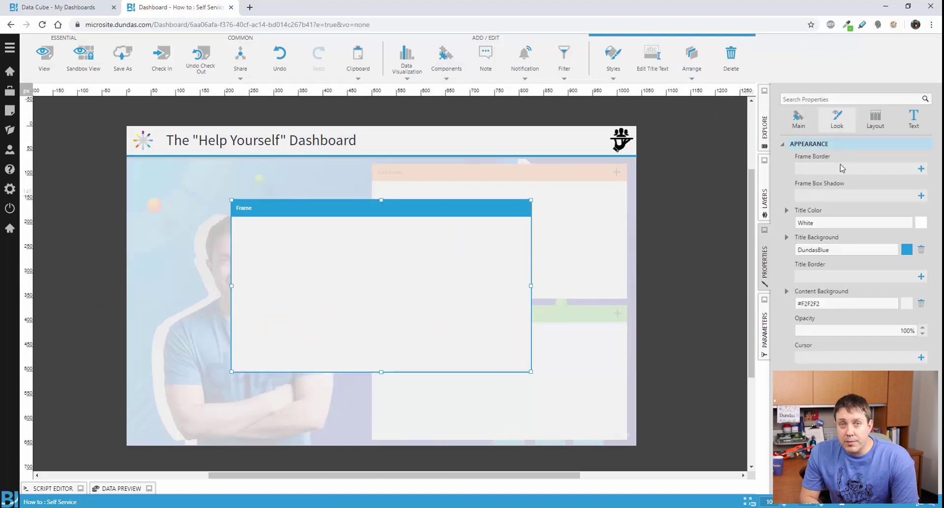
click(912, 116)
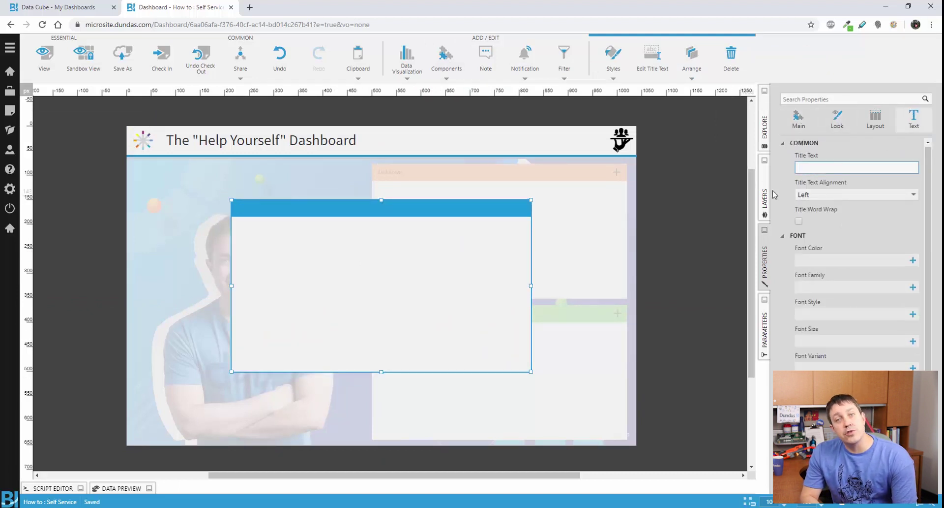
click(838, 119)
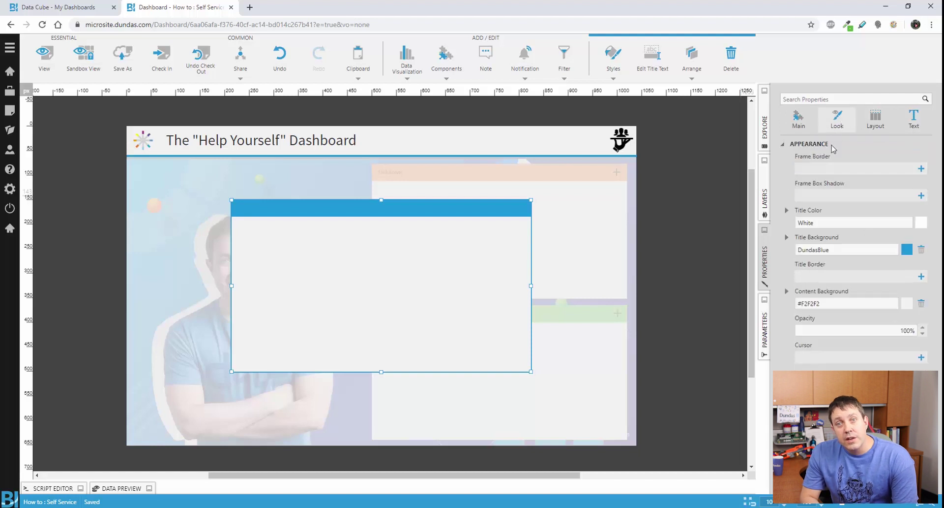
Remove the frame's blue title background and add a box shadow with spread 1.
click(921, 249)
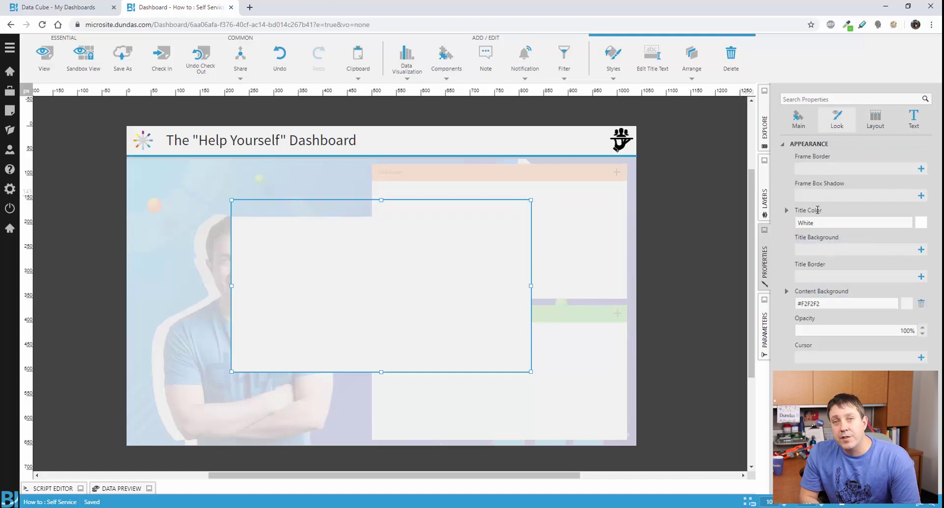
click(846, 195)
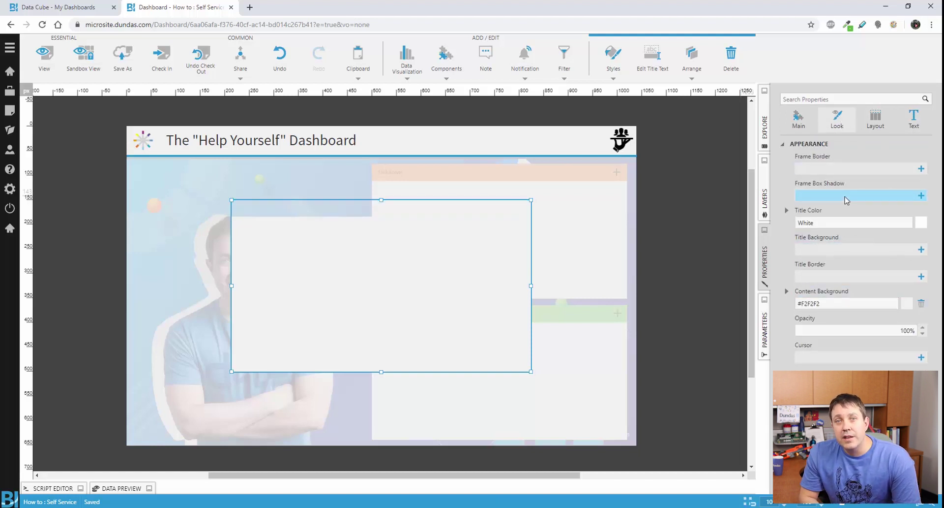
click(787, 183)
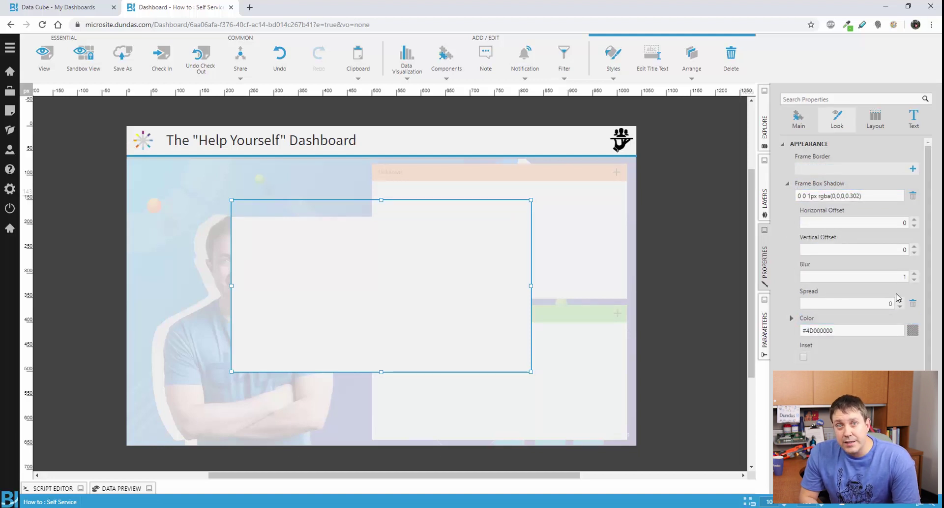
click(901, 301)
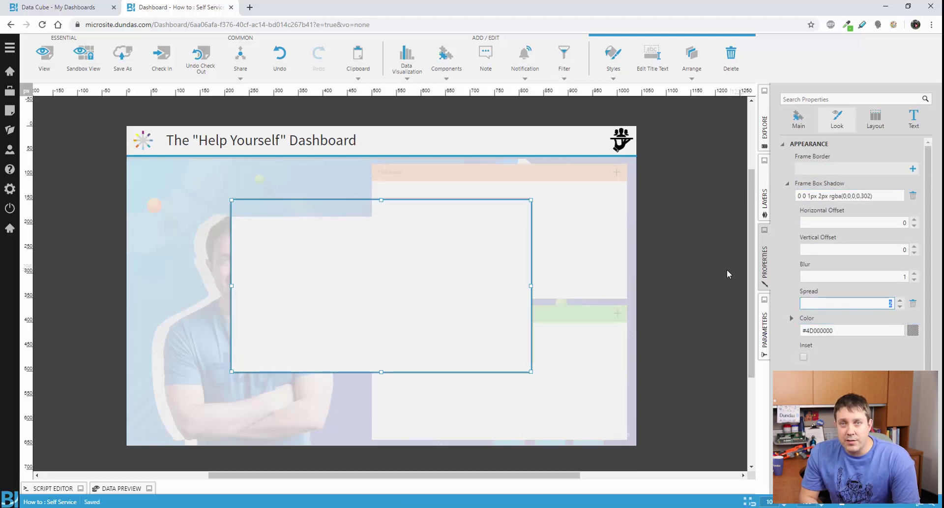
click(695, 438)
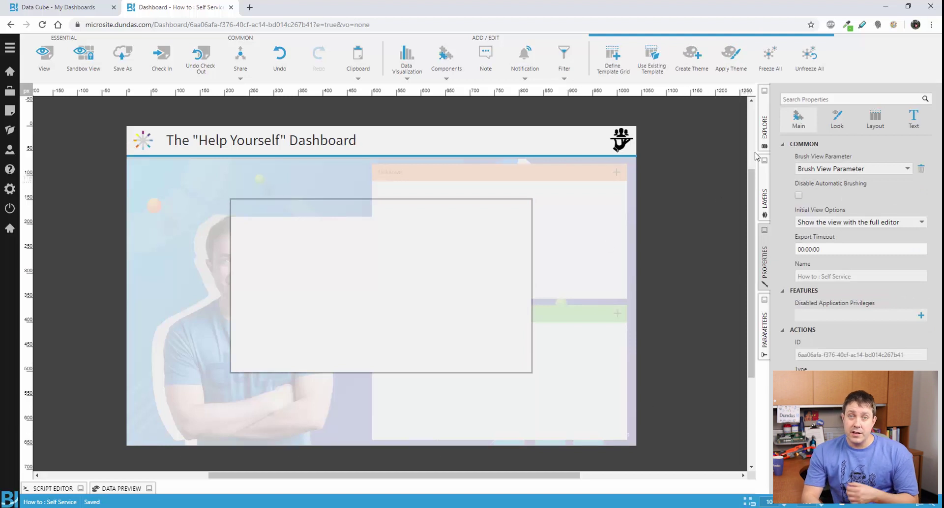
Drag DashboardName from Explore to create a table and fit it inside the popup frame.
click(765, 132)
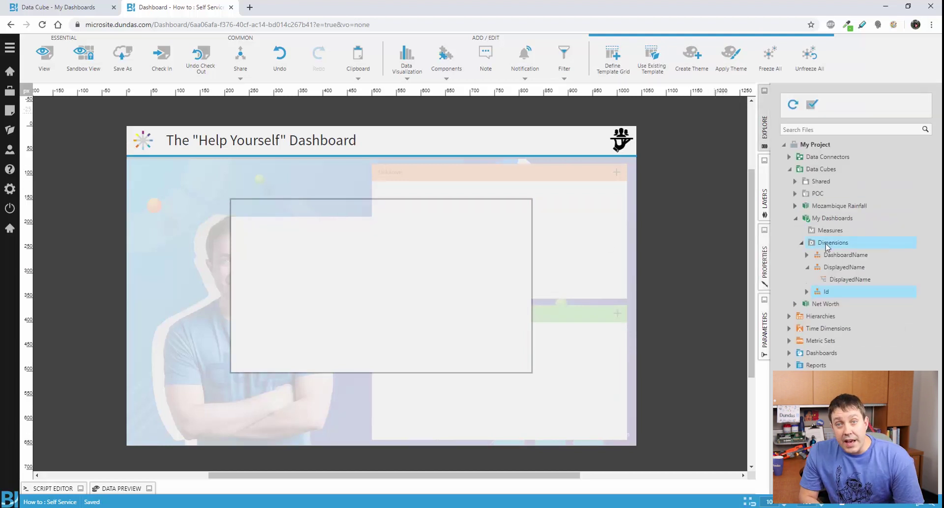
drag(849, 259, 681, 251)
drag(295, 246, 273, 232)
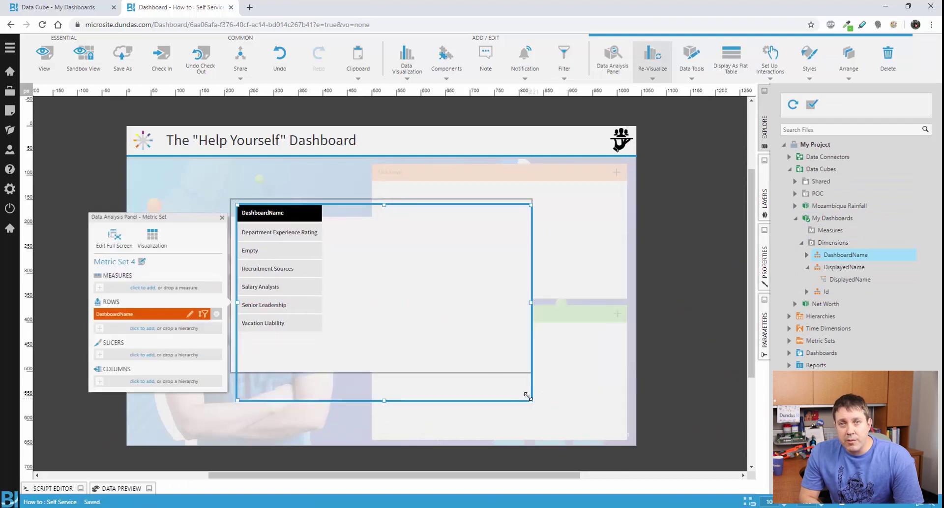
drag(527, 394, 525, 365)
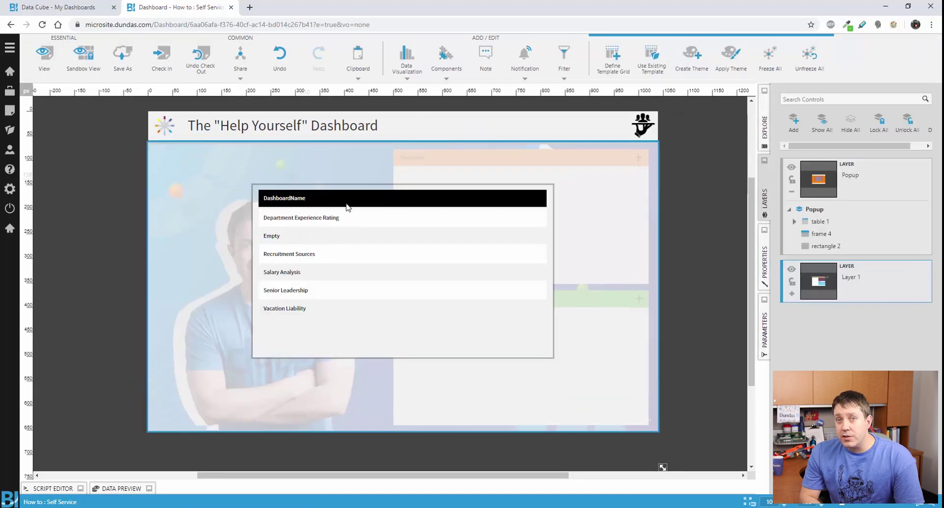
Add Id to the table's rows, display it as a flat table, and hide the Id column.
click(346, 207)
click(613, 57)
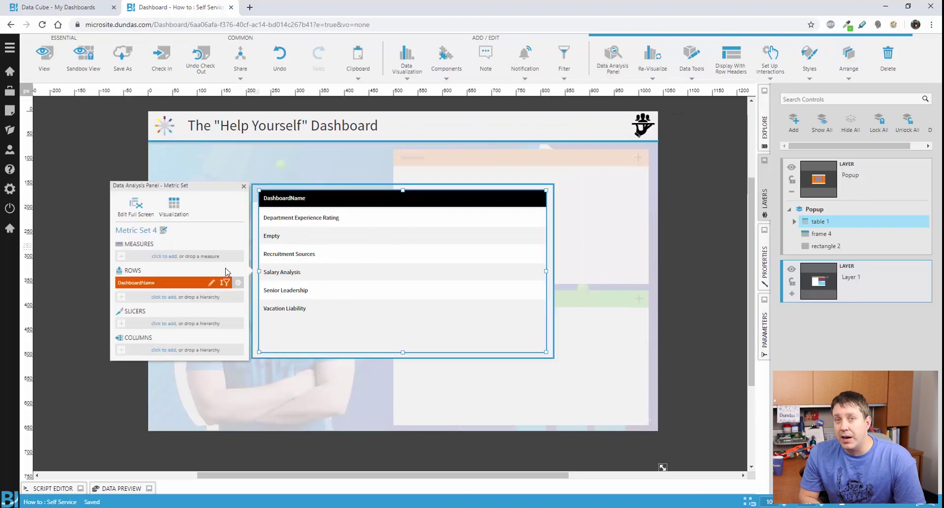
click(164, 297)
click(130, 296)
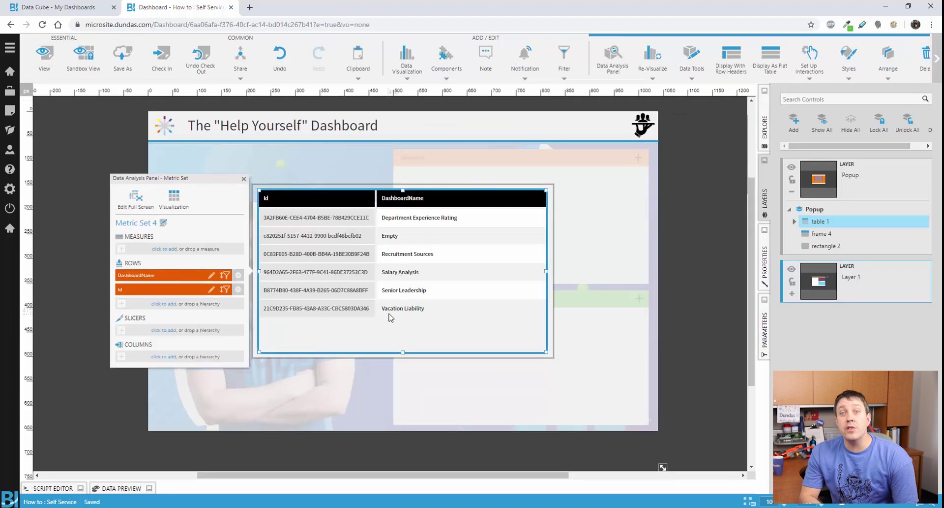
click(766, 63)
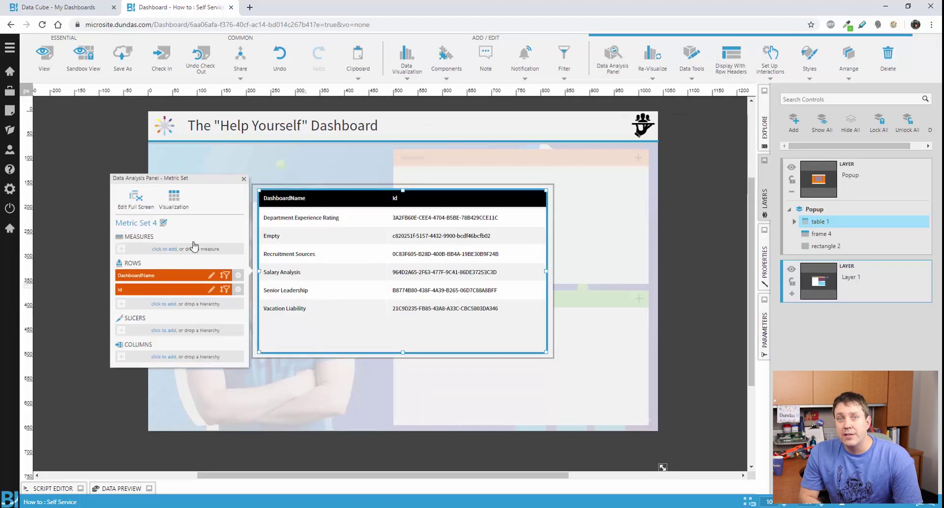
click(174, 199)
click(239, 331)
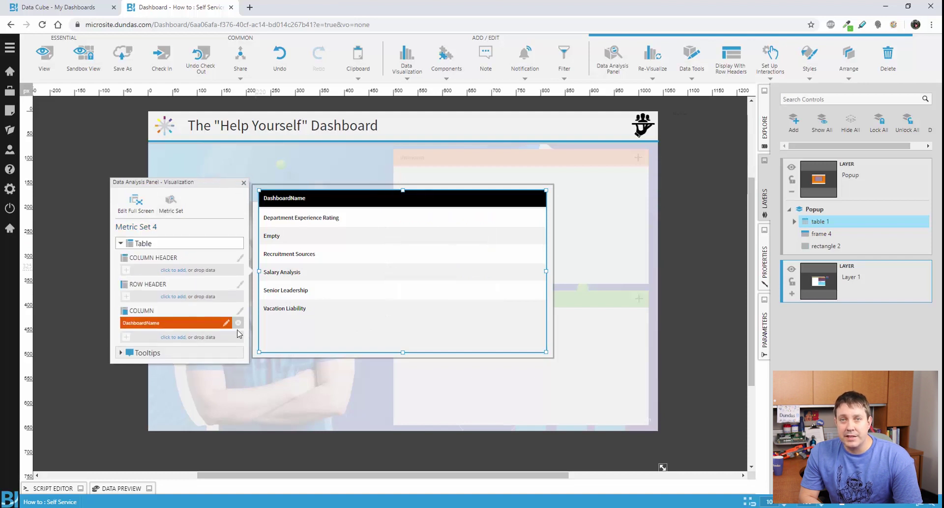
click(671, 265)
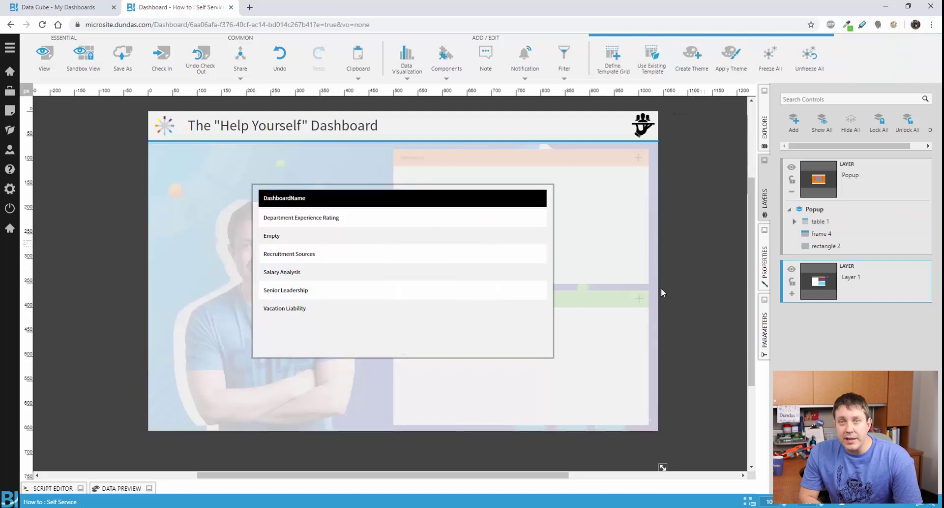
click(610, 376)
click(454, 260)
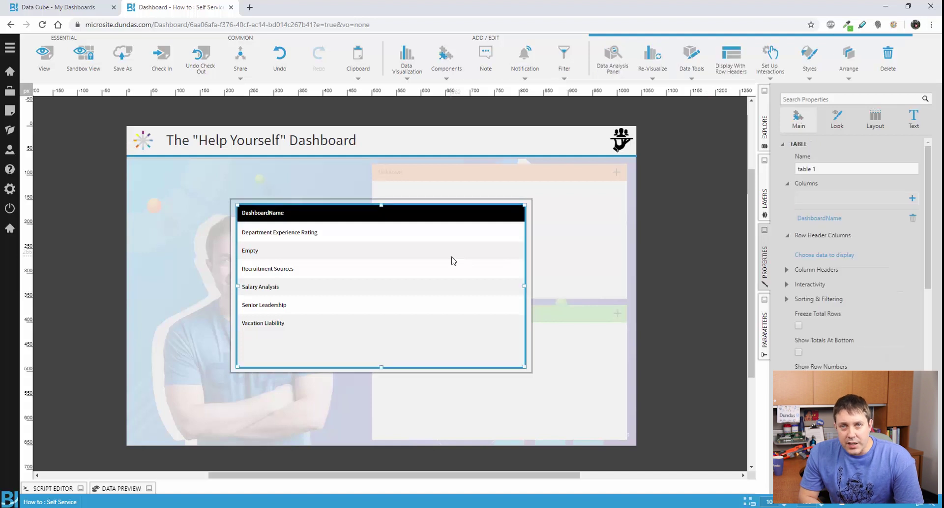
scroll(806, 271, down, 10)
Add a Script action to the table's Click event and paste the JavaScript into it.
click(811, 315)
click(812, 328)
click(809, 353)
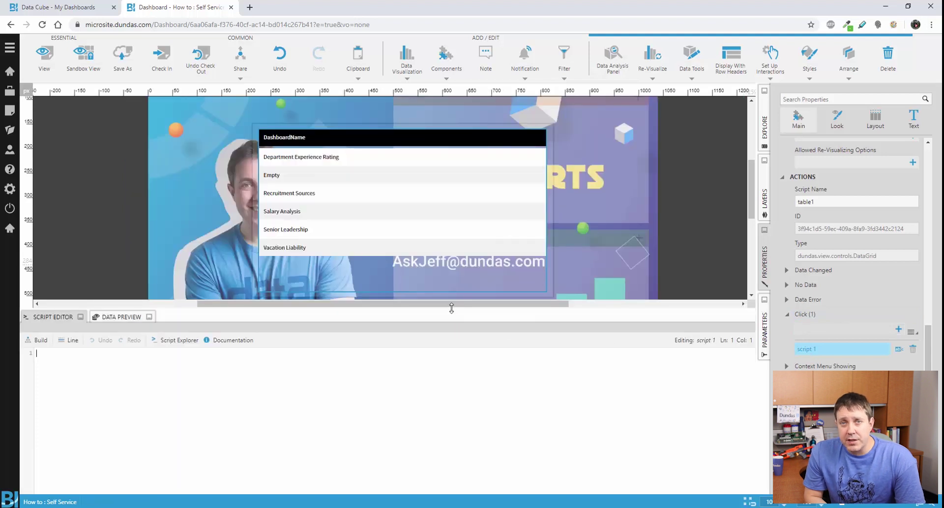
drag(458, 309, 471, 227)
click(253, 305)
text(// Hit test the table to see what was clicked var args = dundas.Utility.getAdapterHitTestArguments(e.originalEvent, table1); var rowIndex = table1.control.hitTest(args.offsetX, args.offsetY, args.target).rowIndex; var dashboardName = table1.metricSetBindings[0].dataResult.cellset.rows[rowIndex].members[0].caption; var dashboardId = table1.metricSetBindings[0].dataResult.cellset.rows[rowIndex].members[1].caption;  // Update the parameter to save what was selected var canvasService = this.getService("CanvasService"); var viewParameter = canvasService.canvasAdapter.control.viewParameters[window.selectedPanel]; // Use the stored 'Selected Panel' to determine the parameter to set viewParameter.parameterValue.values[0].uniqueName = dashboardId+".Id"; viewParameter.refreshAllAdapters(); viewParameter.invalidateParameterValueLastModifiedTime();)
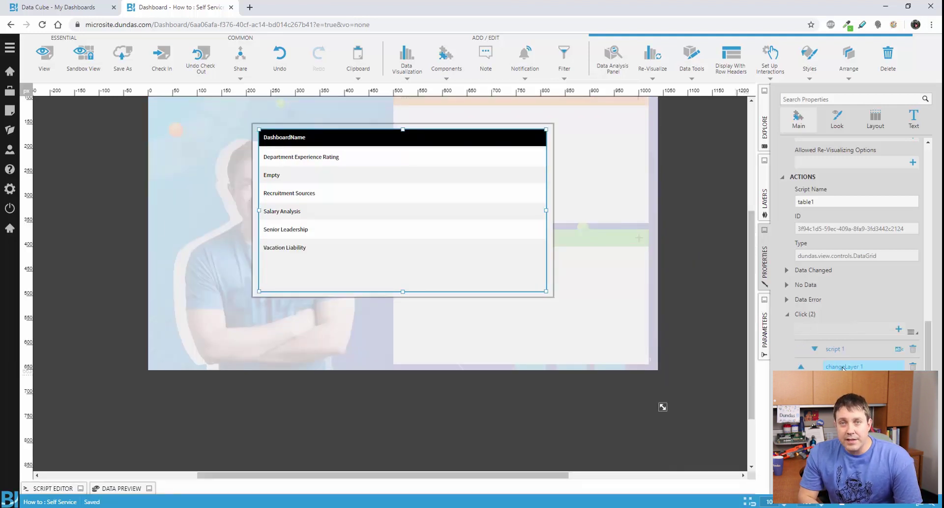
Add a Change Layer action hiding the Popup layer, then hide that layer while editing.
click(844, 364)
click(68, 179)
click(177, 489)
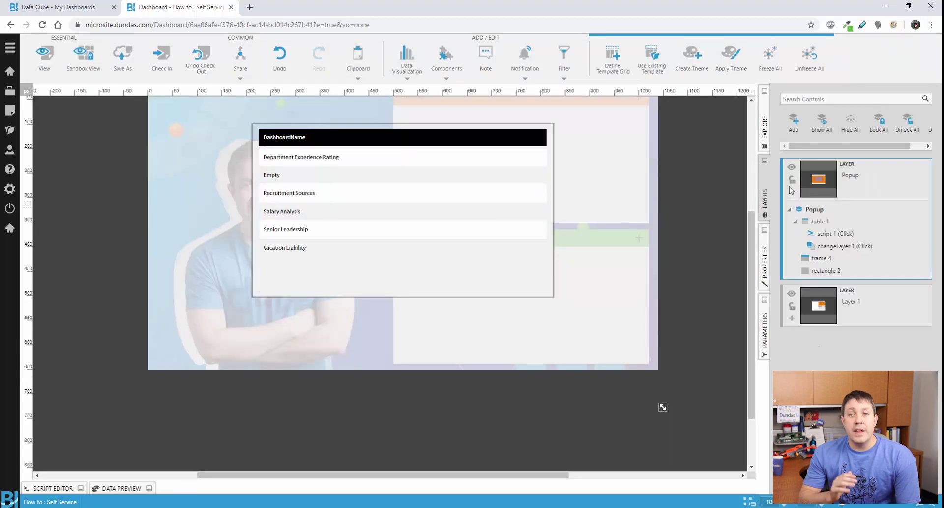
click(792, 167)
scroll(692, 199, up, 2)
click(637, 145)
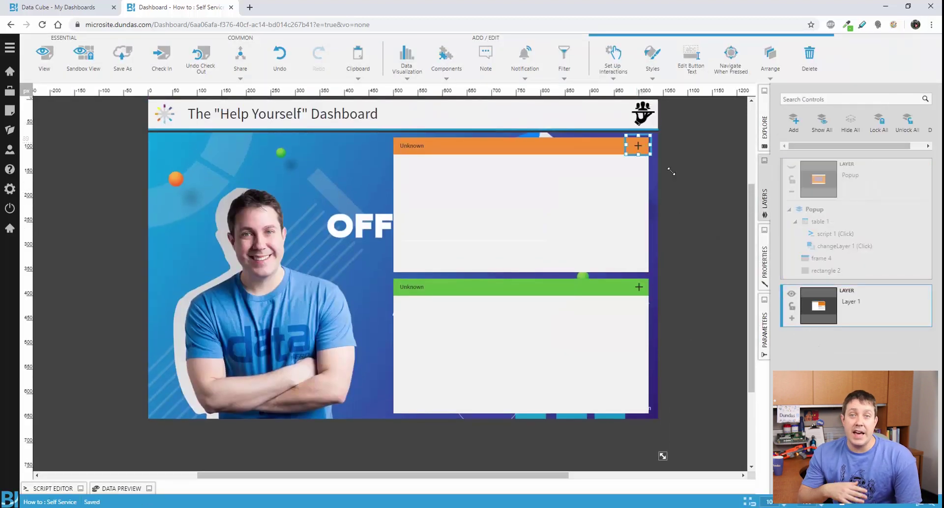
Make the orange plus button set window.selectedPanel to 1 and show the Popup layer.
click(765, 265)
click(801, 276)
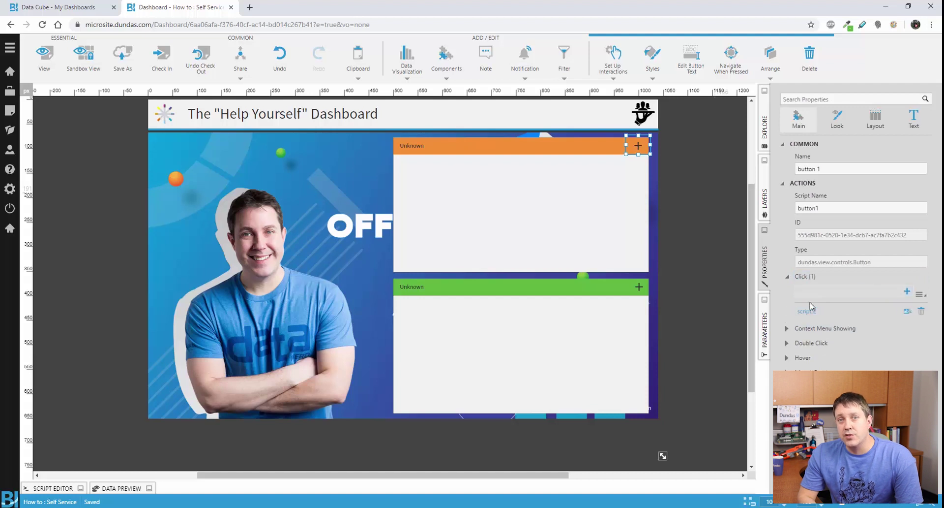
click(808, 310)
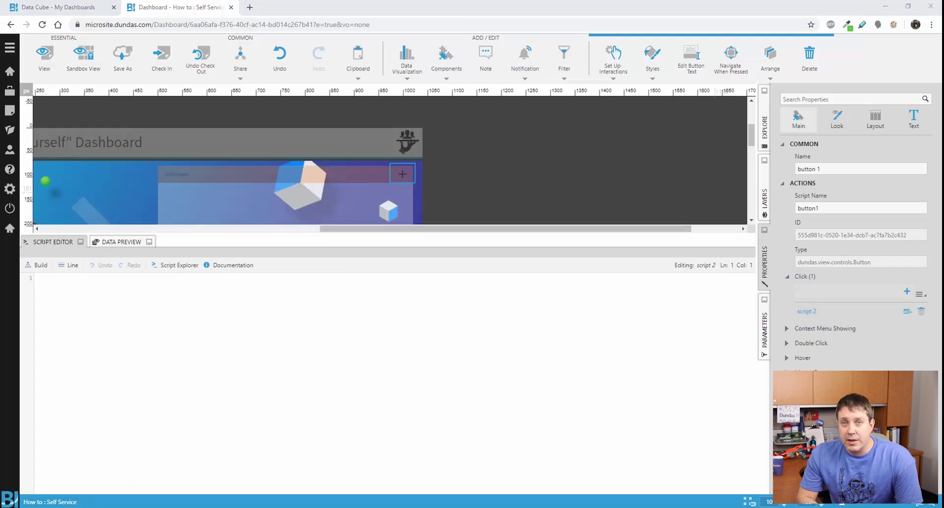
click(135, 346)
key(ctrl+v)
click(38, 264)
click(55, 244)
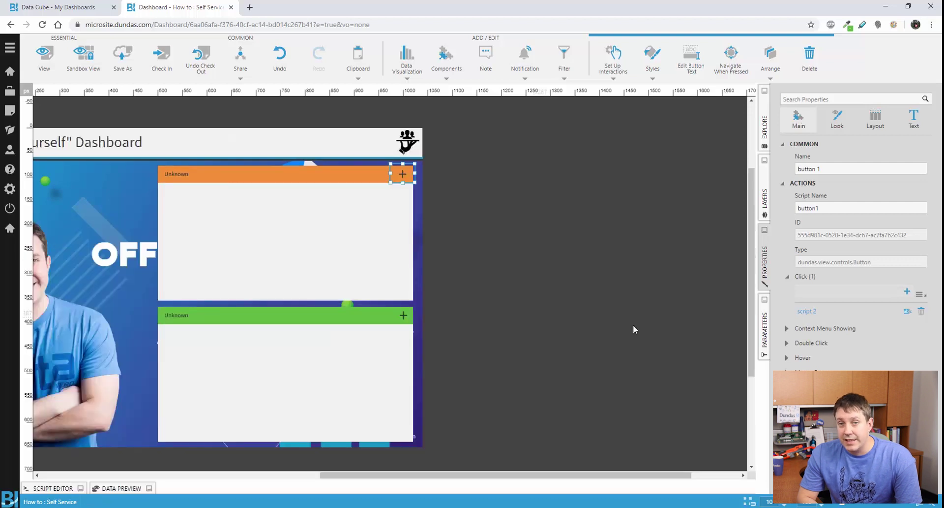
click(921, 295)
click(881, 326)
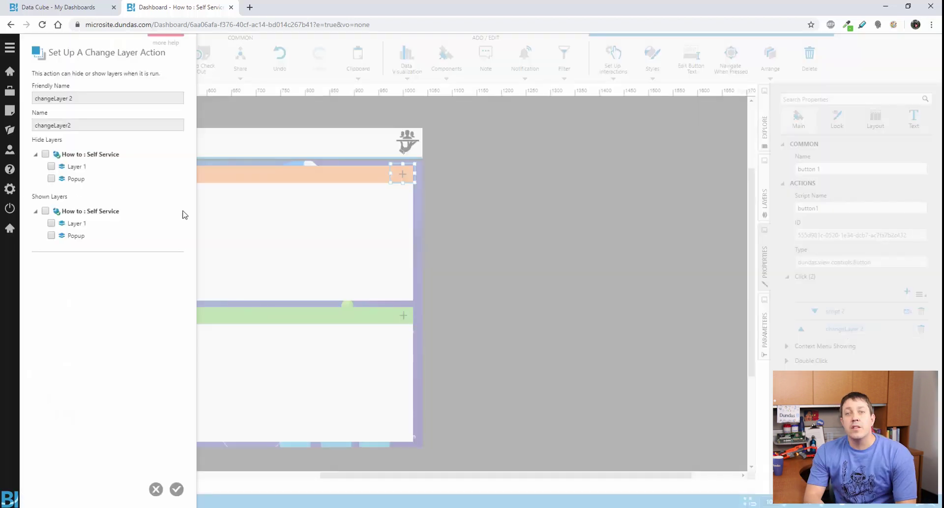
click(51, 235)
click(176, 489)
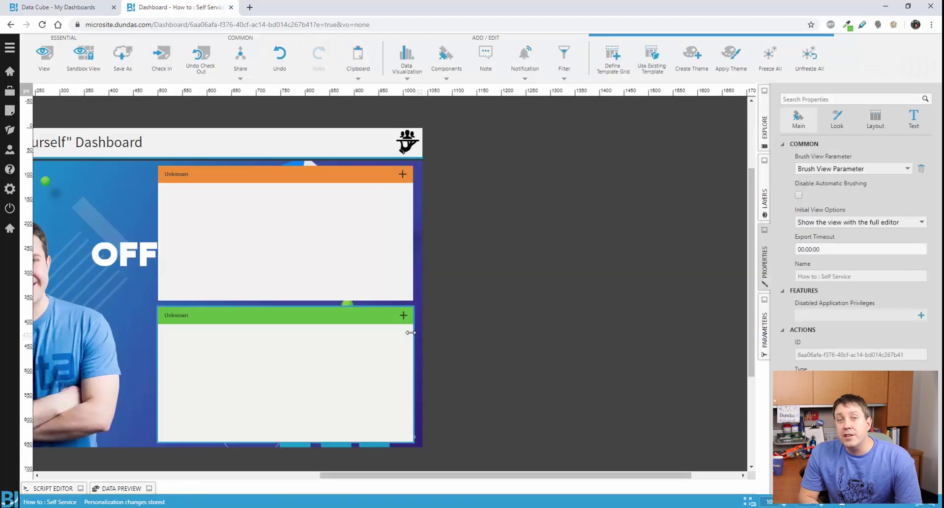
Make the green plus button set window.selectedPanel to 2 and show the Popup layer.
click(404, 315)
click(828, 276)
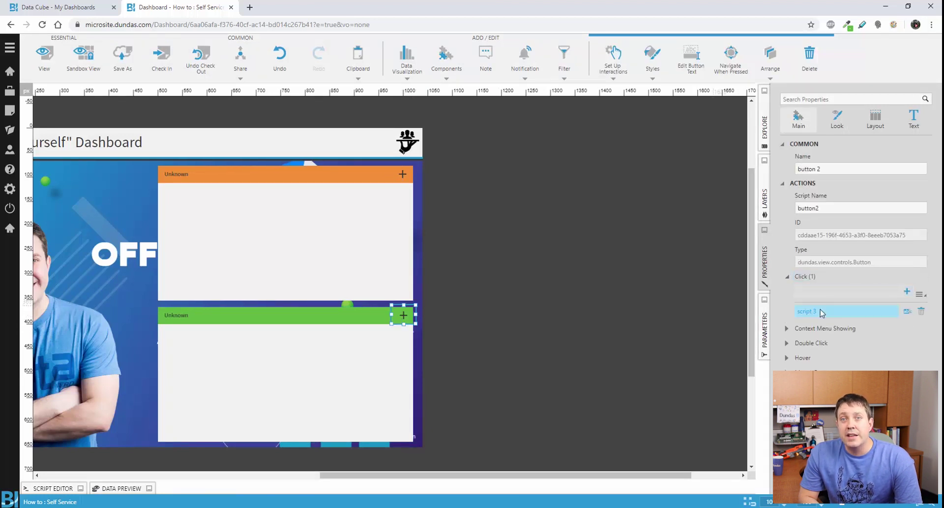
click(805, 310)
text(window.selectedPanel = 1;)
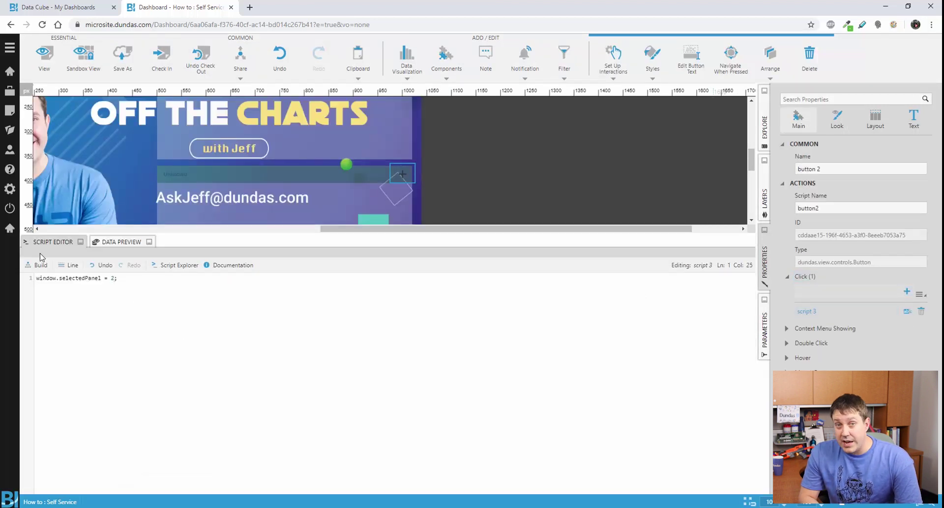
click(27, 265)
click(919, 294)
click(885, 329)
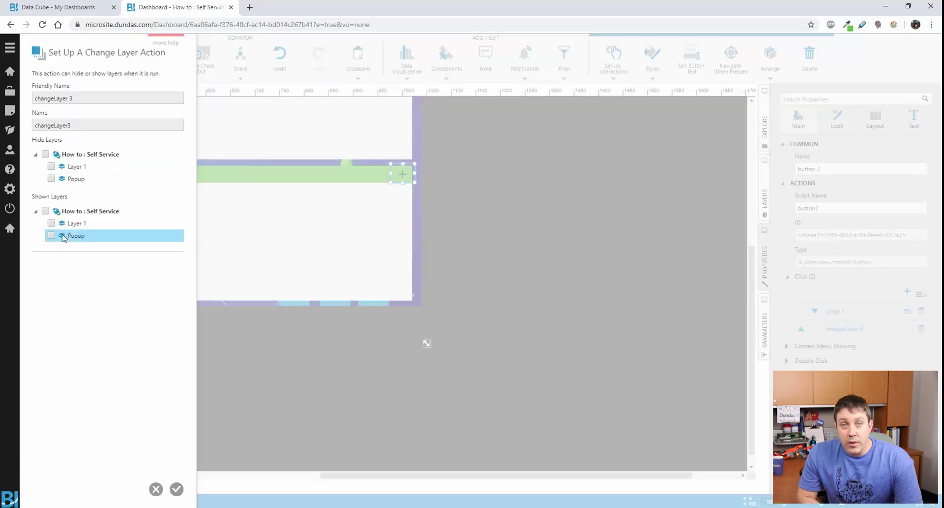
click(63, 238)
click(176, 489)
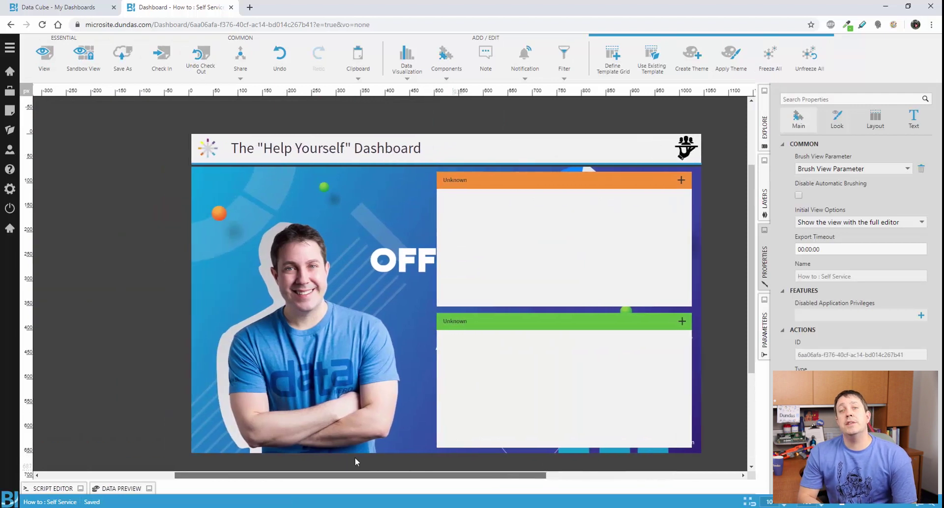
Add a Value filter connected only to dataLabel 1's Id and move it to the top-left.
click(565, 68)
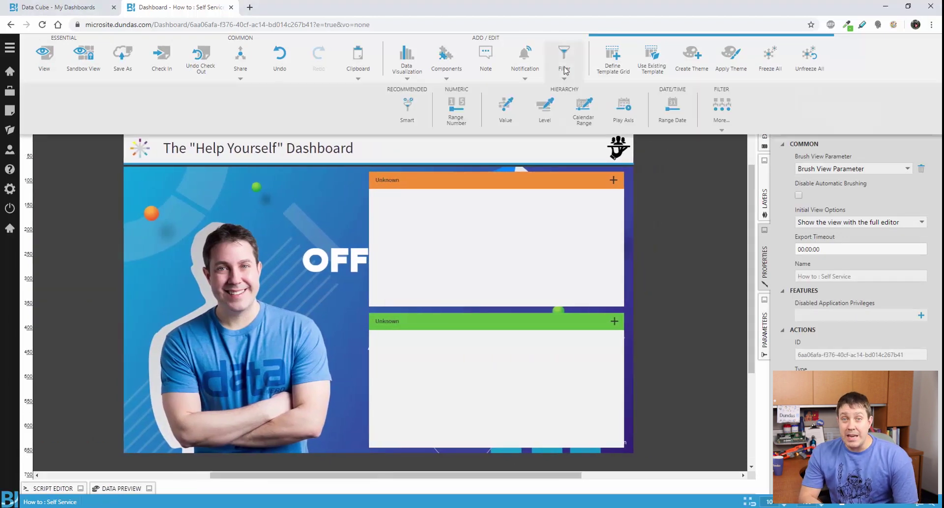
click(507, 108)
click(215, 316)
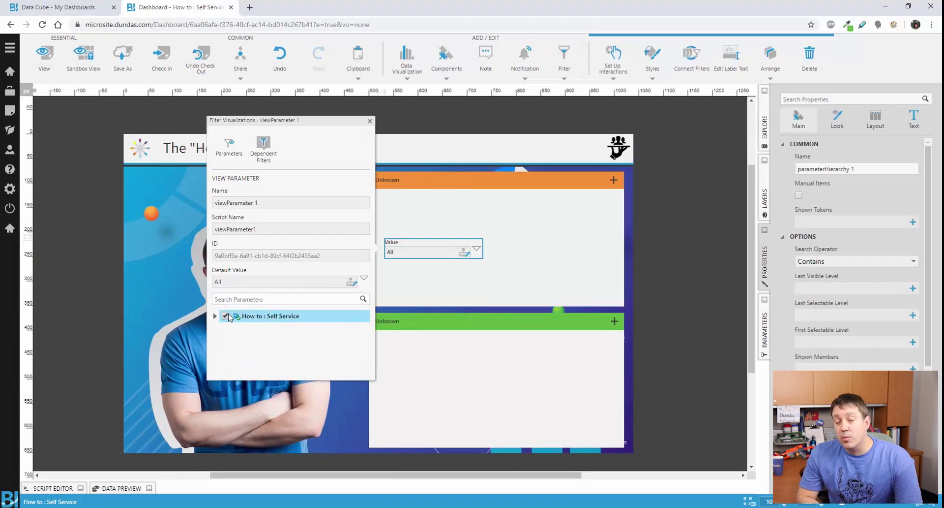
click(227, 317)
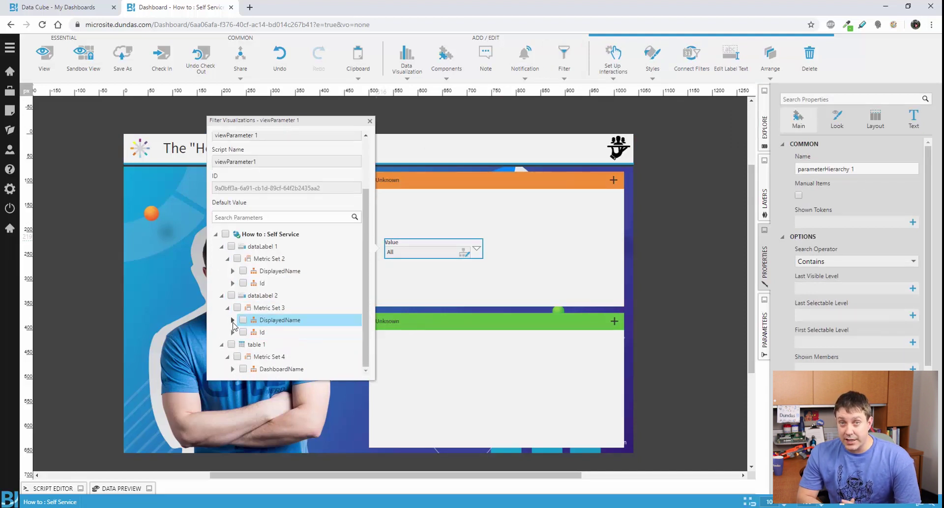
click(243, 332)
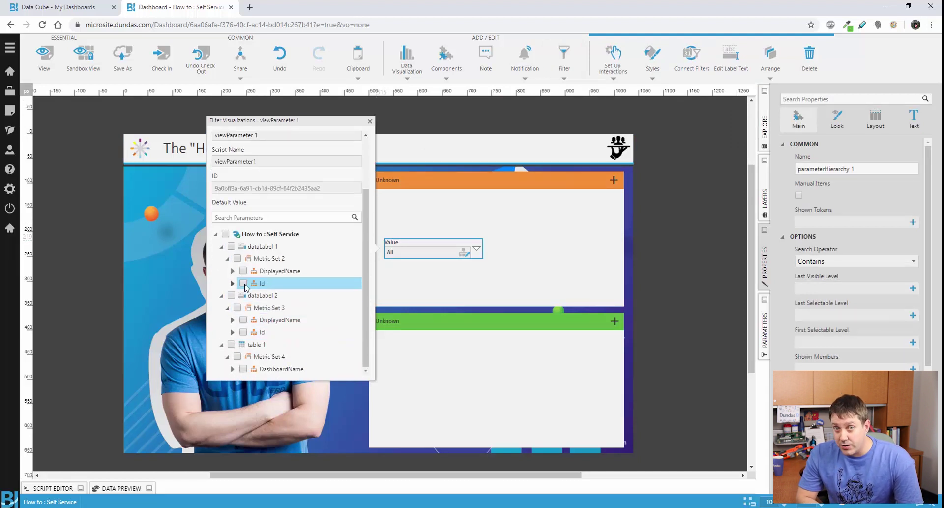
click(673, 249)
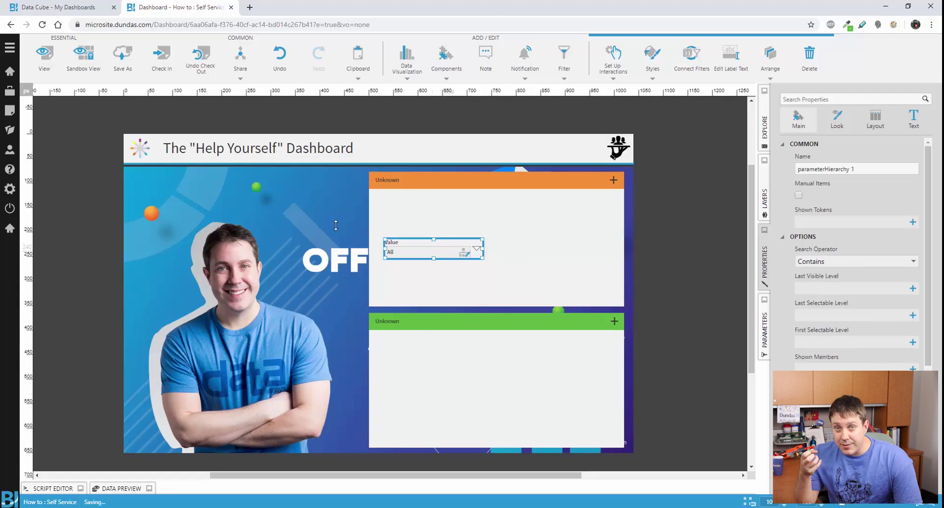
drag(452, 255, 212, 196)
Add a second Value filter beneath the first and connect it to an Id field.
click(564, 57)
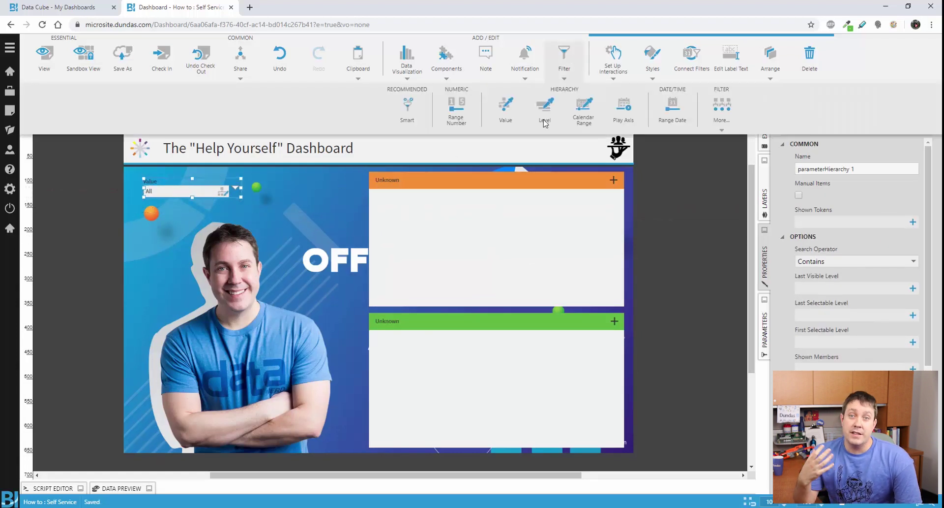
click(502, 118)
drag(446, 254, 205, 229)
scroll(297, 327, down, 3)
click(286, 324)
Add frames sized to fill the orange and green panels' body areas.
click(71, 273)
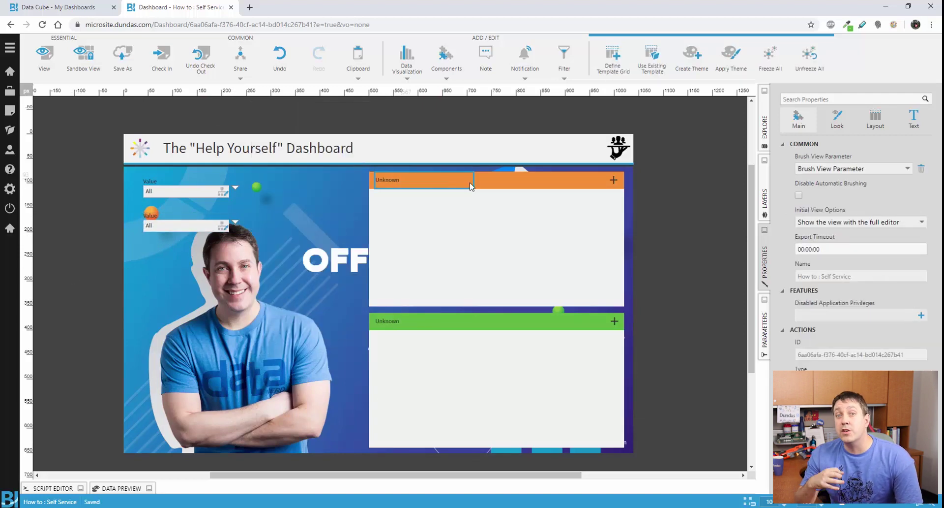
click(446, 59)
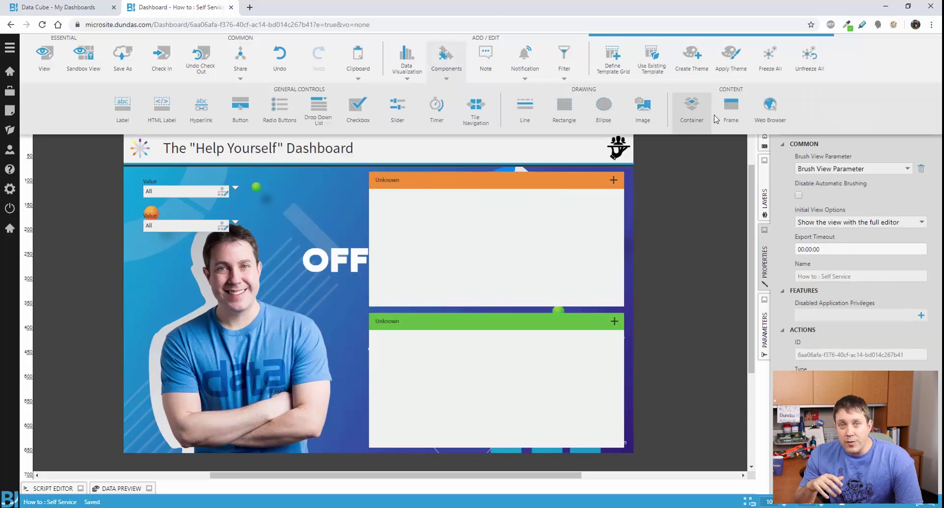
click(732, 109)
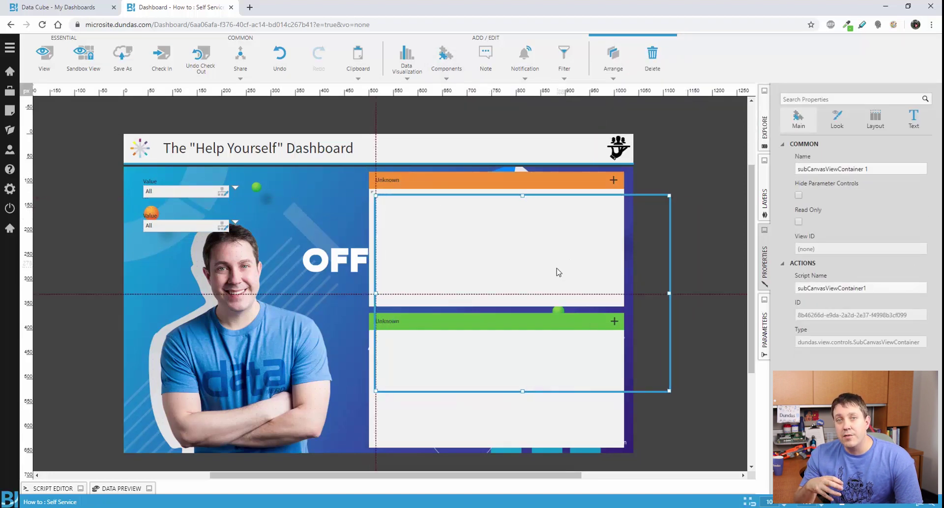
scroll(672, 342, down, 1)
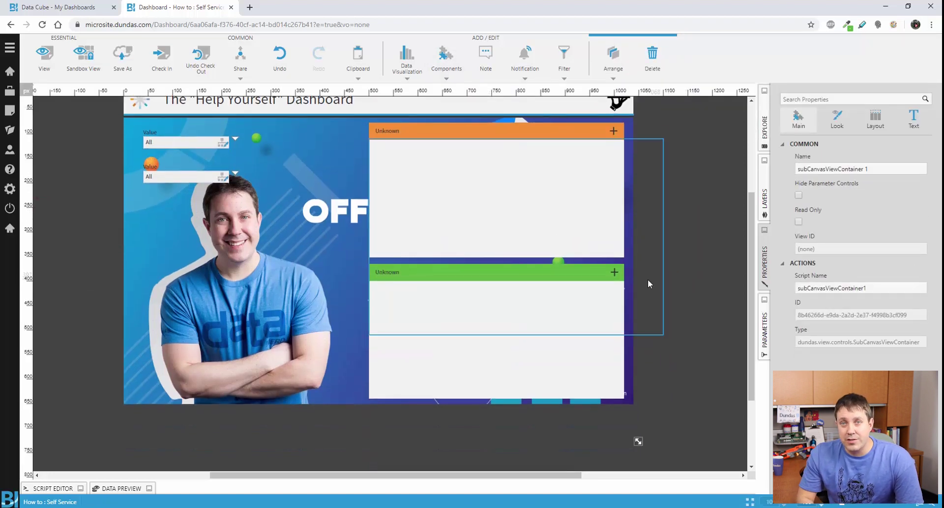
drag(665, 331, 666, 257)
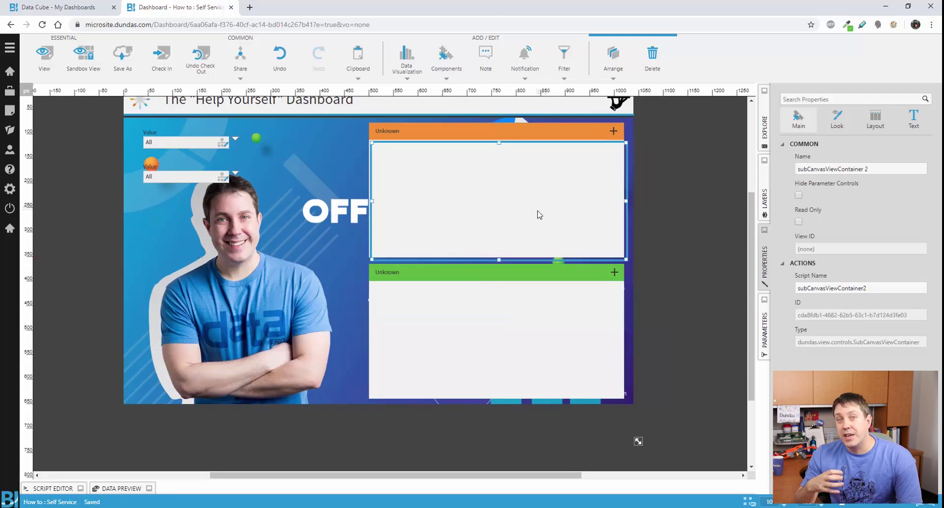
click(504, 344)
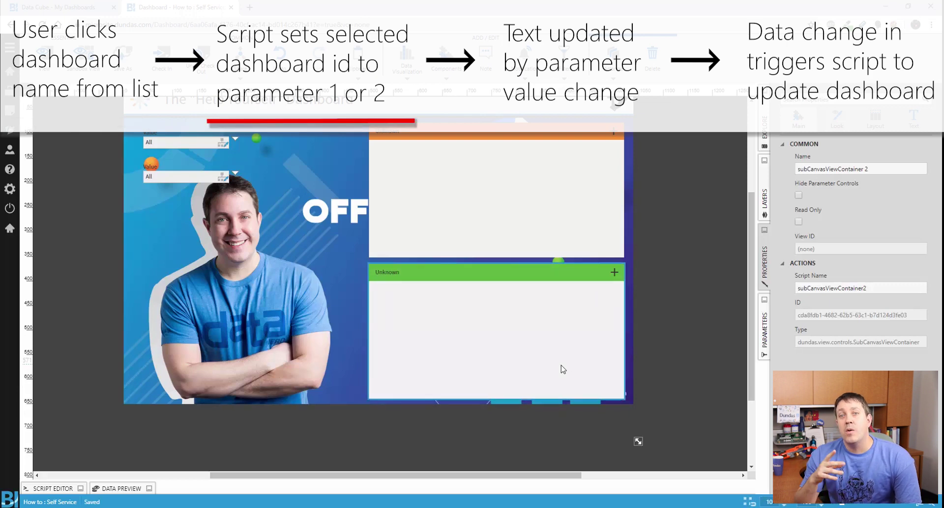
click(657, 330)
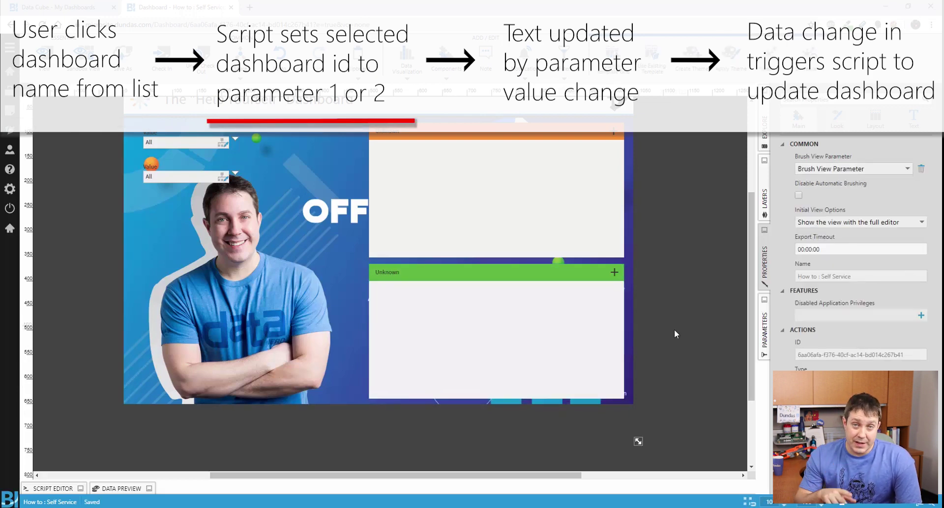
scroll(675, 333, up, 2)
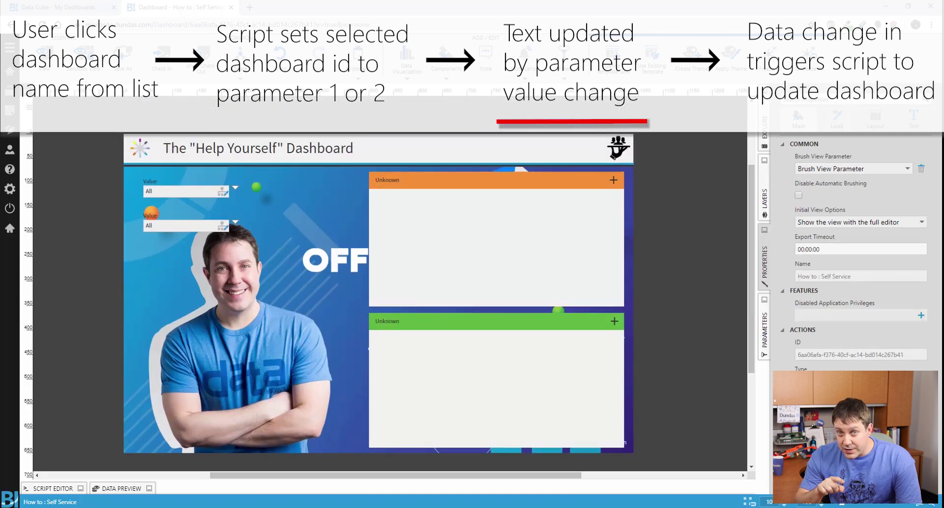
Give the orange header label a Data Changed script loading the chosen dashboard into subCanvasViewContainer1.
click(402, 183)
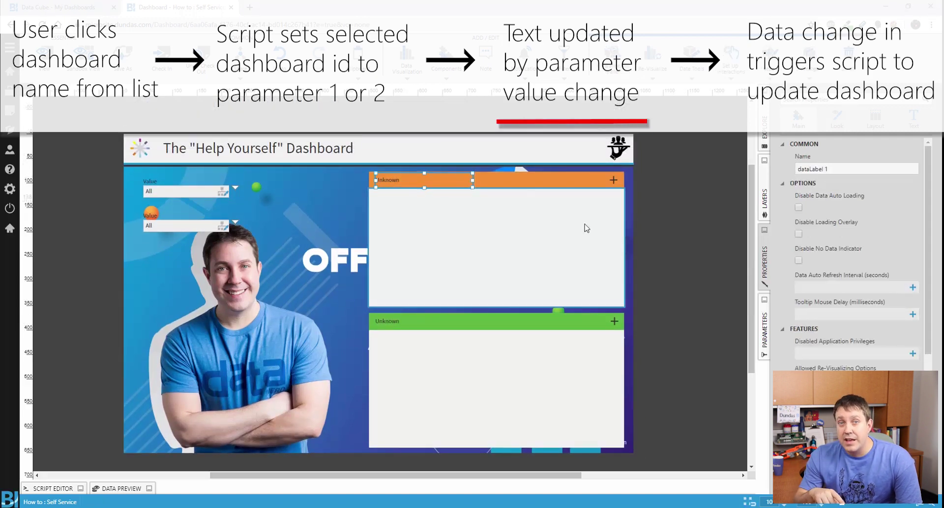
scroll(830, 256, down, 4)
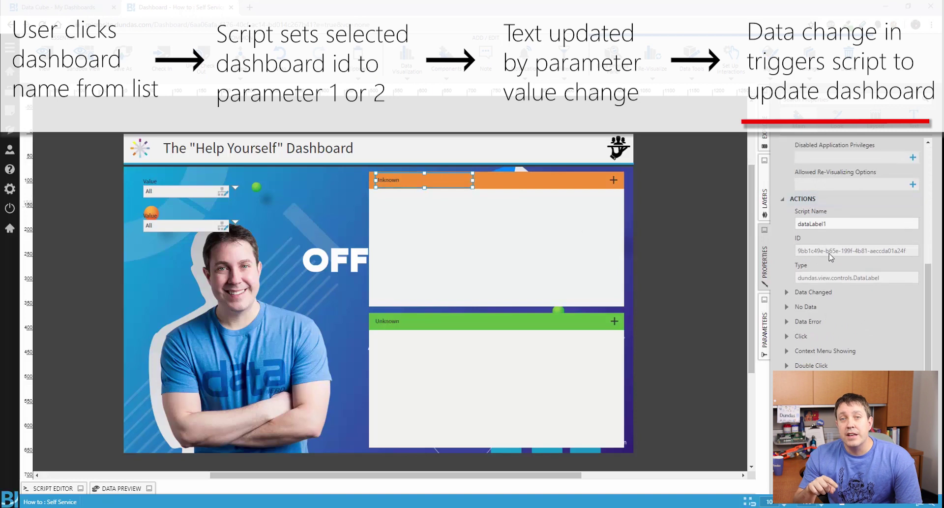
click(824, 297)
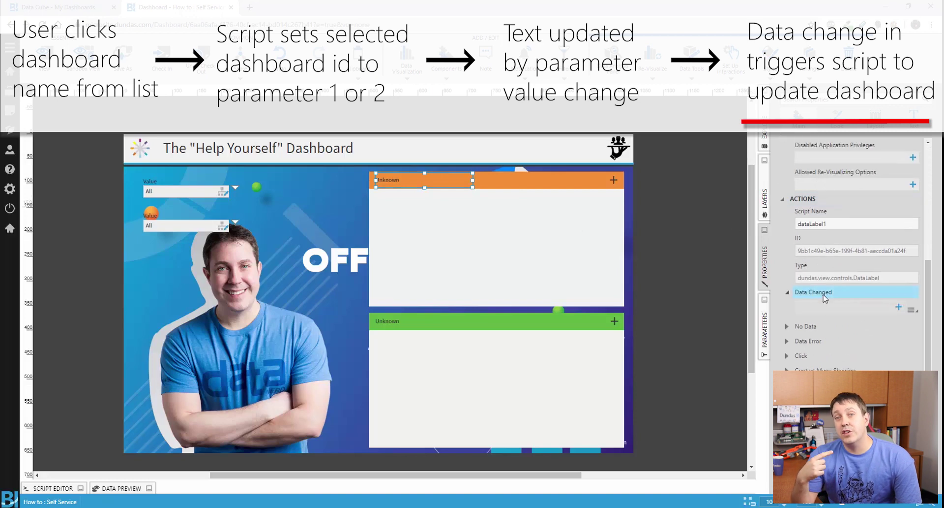
click(899, 306)
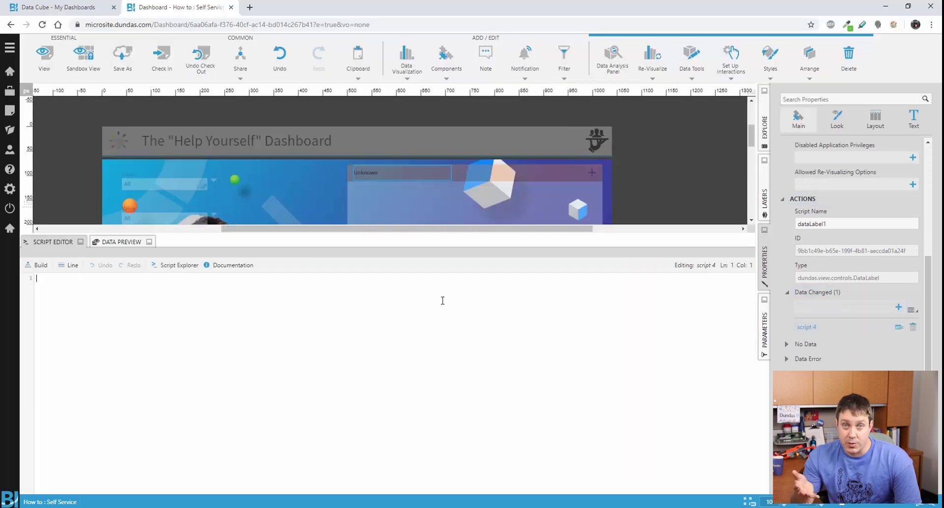
text(var dashboardId = this.metricSetBindings[0].dataResult.cellset.rows[0].members[0].caption; dashboardId = dashboardId.toLowerCase();  // Needed otherwise the SubCanvasViewContainer, fails to load. subCanvasViewContainer1.setTarget(dashboardId, dundas.entities.ViewType.DASHBOARD);)
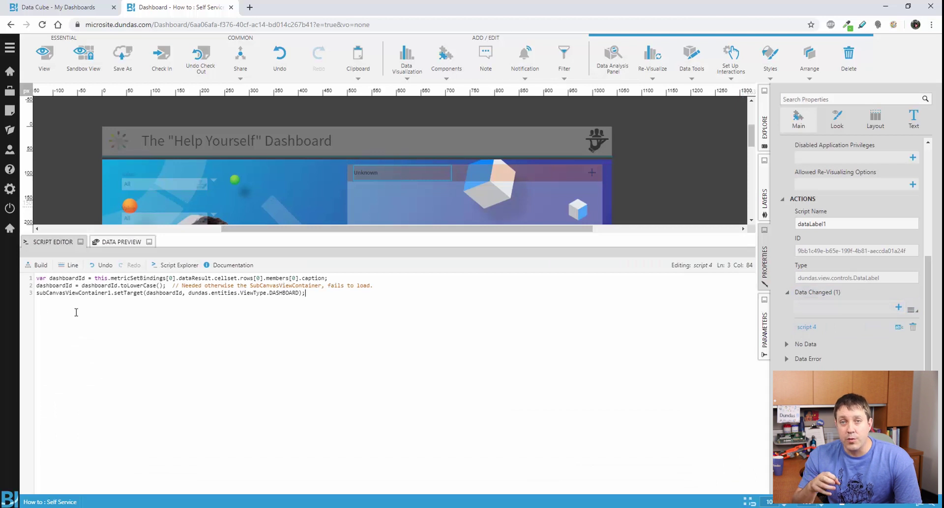
click(39, 268)
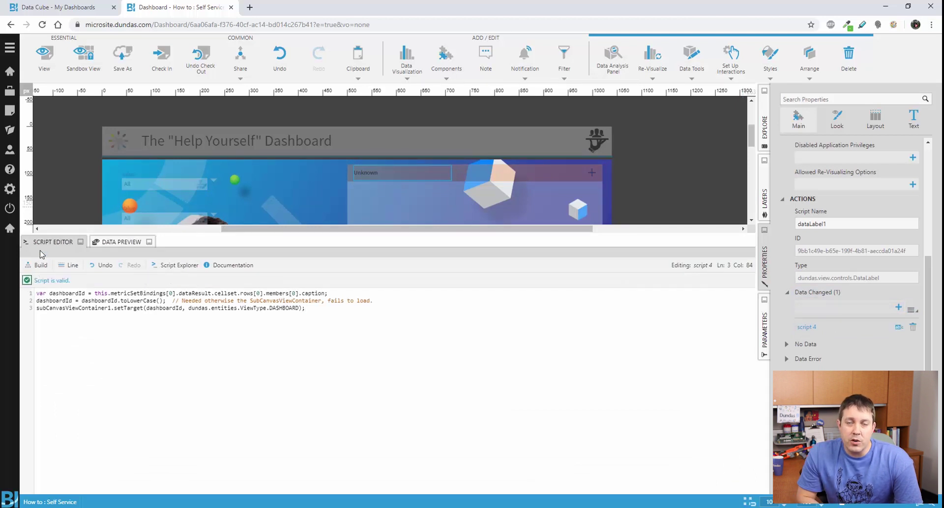
click(40, 243)
click(364, 323)
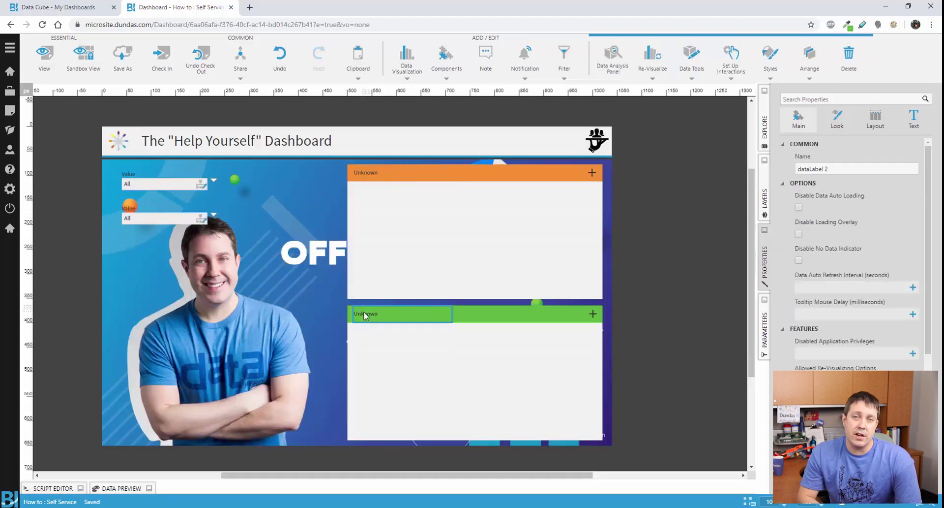
click(365, 315)
scroll(832, 345, down, 3)
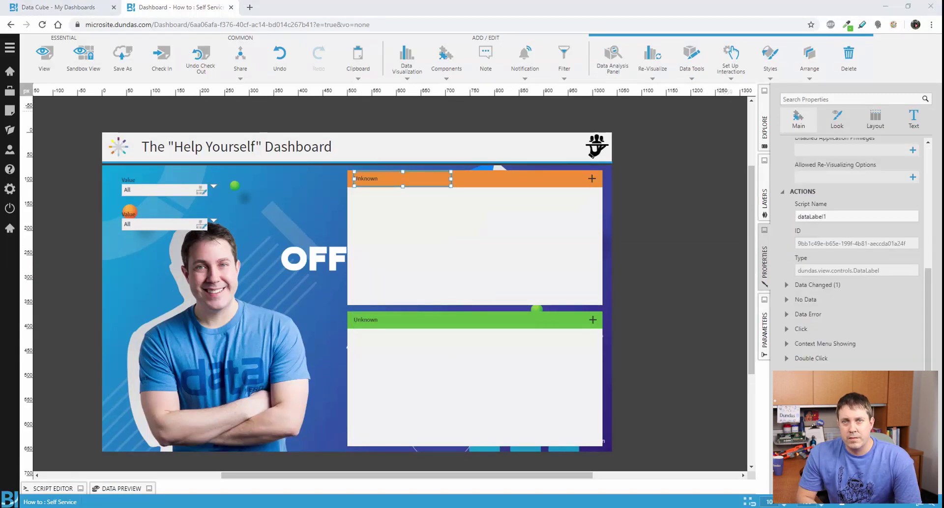
Set the same dashboard id as the default value on both Value filters.
click(200, 188)
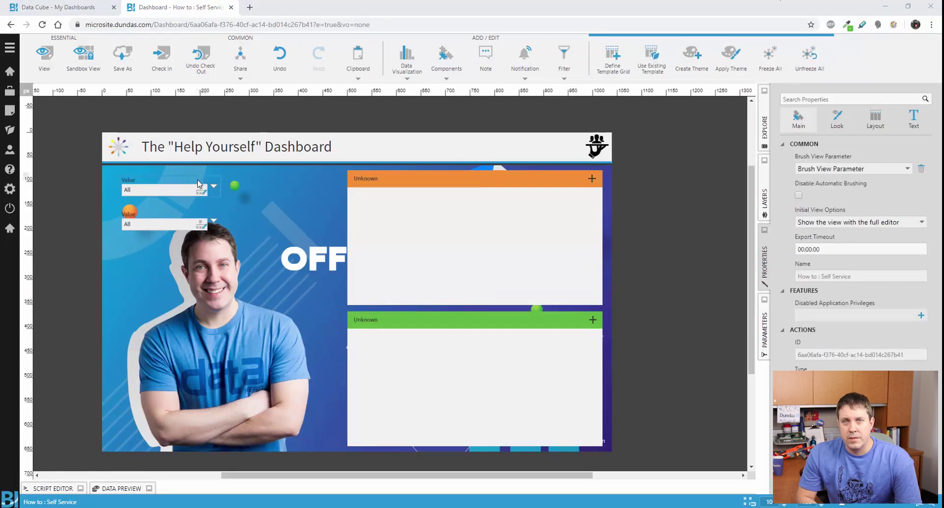
click(691, 57)
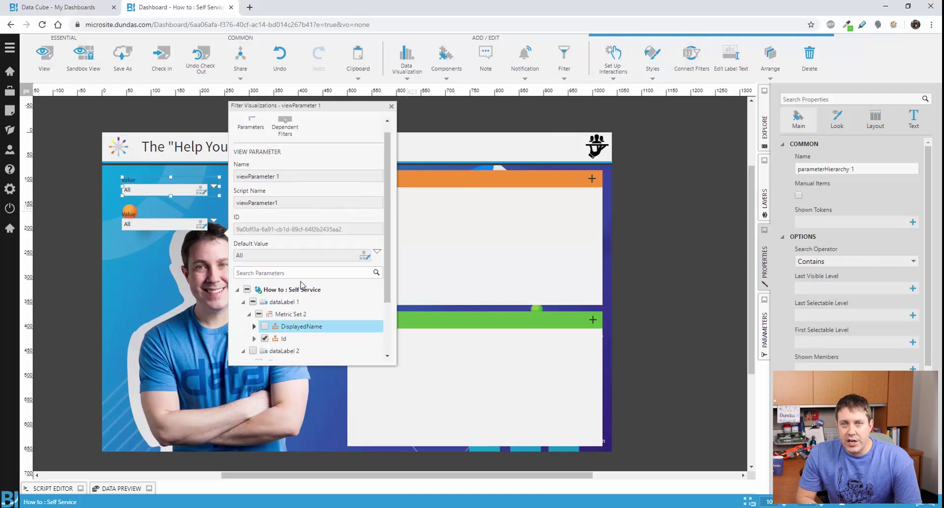
click(300, 270)
click(259, 373)
click(369, 419)
click(176, 236)
click(167, 225)
click(692, 57)
scroll(266, 349, down, 1)
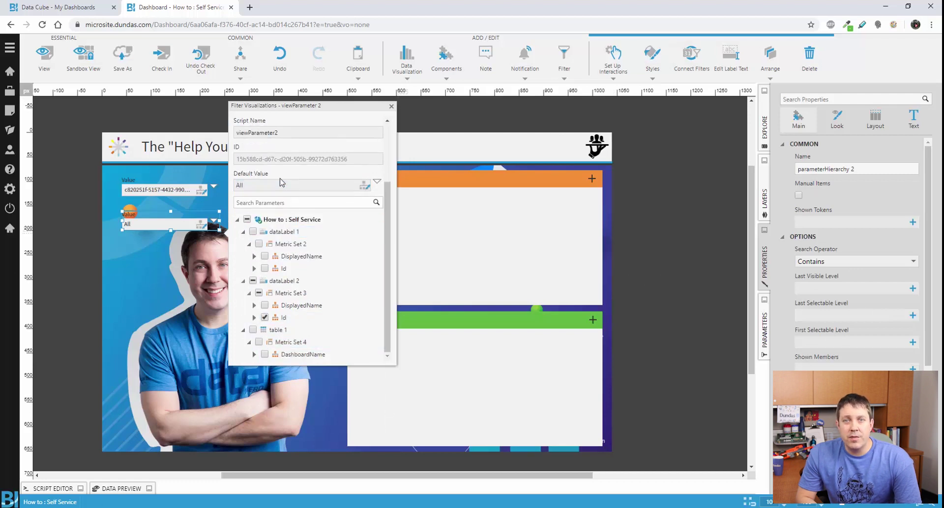
click(280, 185)
click(369, 338)
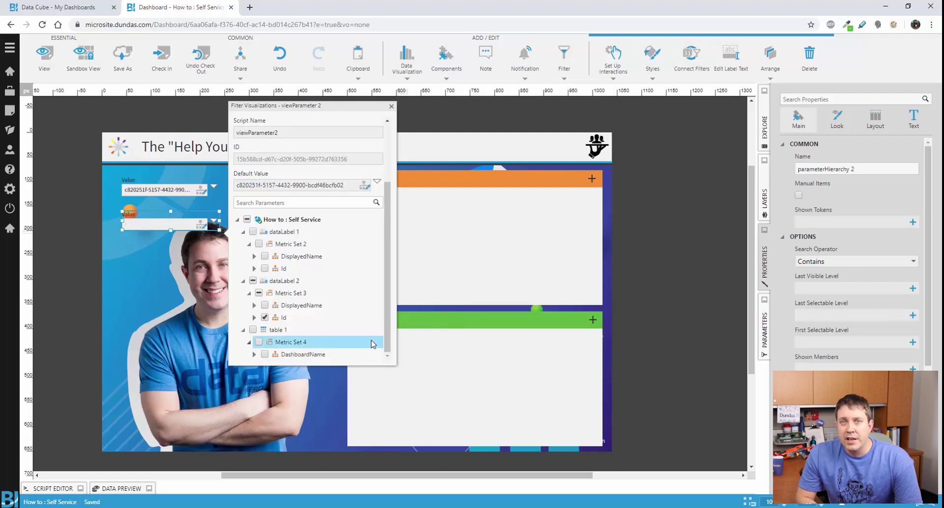
In view mode, switch the first filter to id B8774B80 to load Senior Leadership.
click(44, 56)
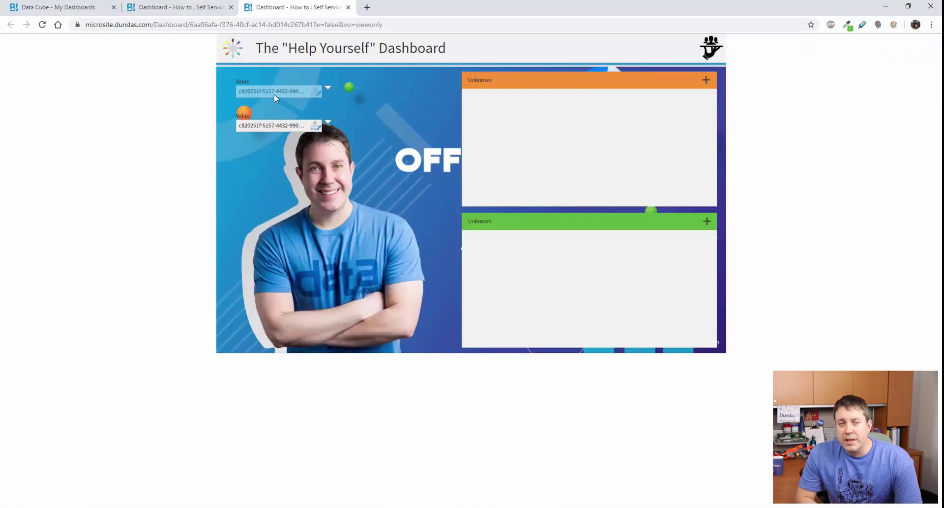
click(273, 92)
click(261, 184)
click(370, 245)
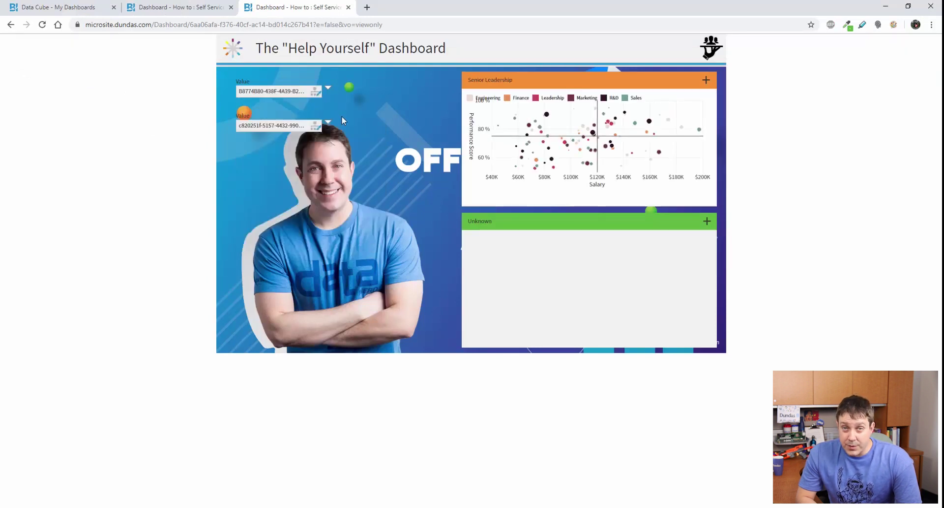
Back in the editor, add a dashboard script calling loadData() on both sub-canvas containers and build it.
click(348, 7)
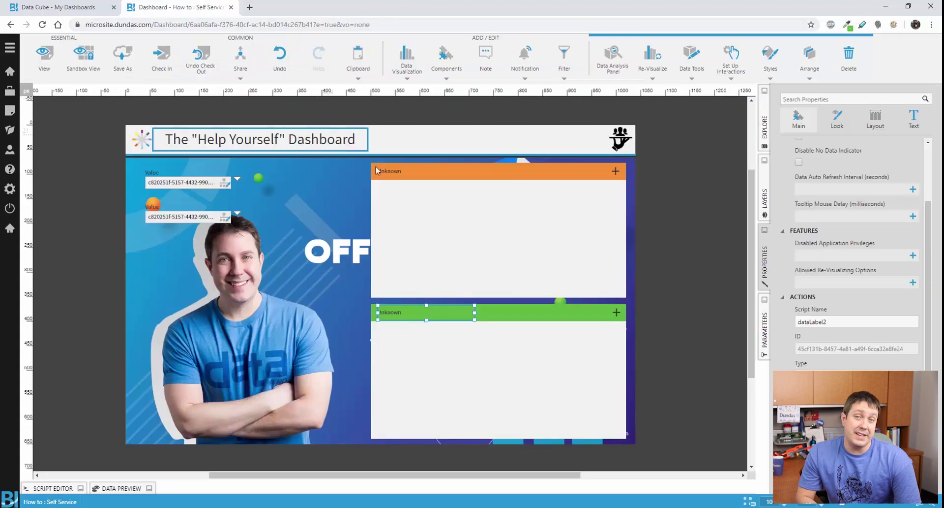
click(686, 250)
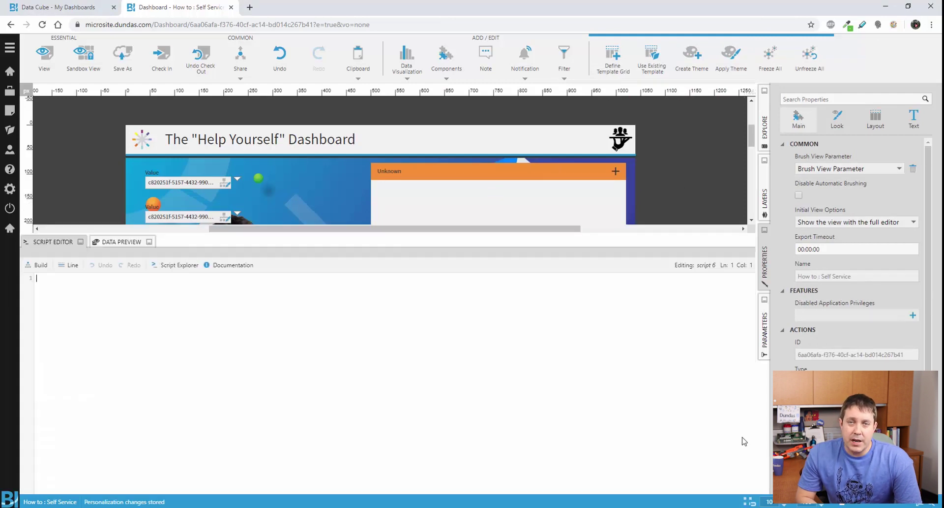
text(subCanvasViewContainer1.loadData(); subCanvasViewContainer2.loadData();)
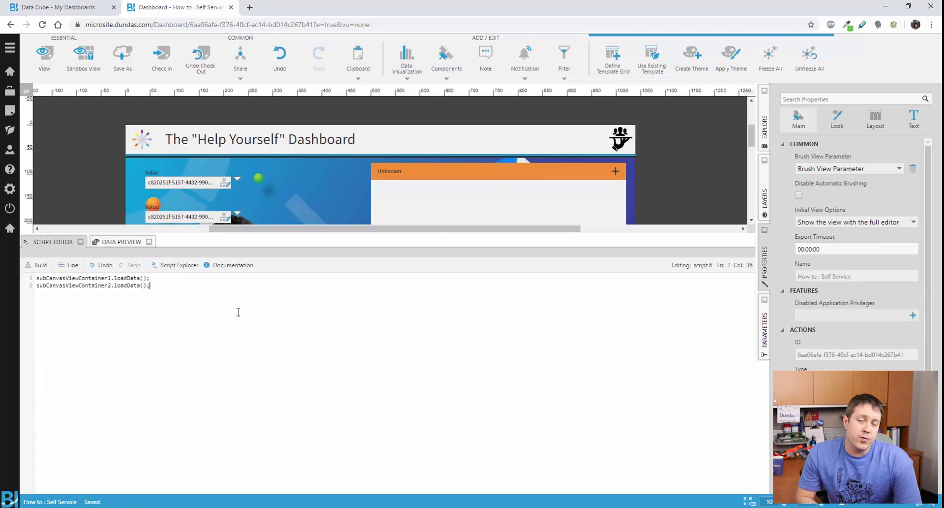
click(37, 265)
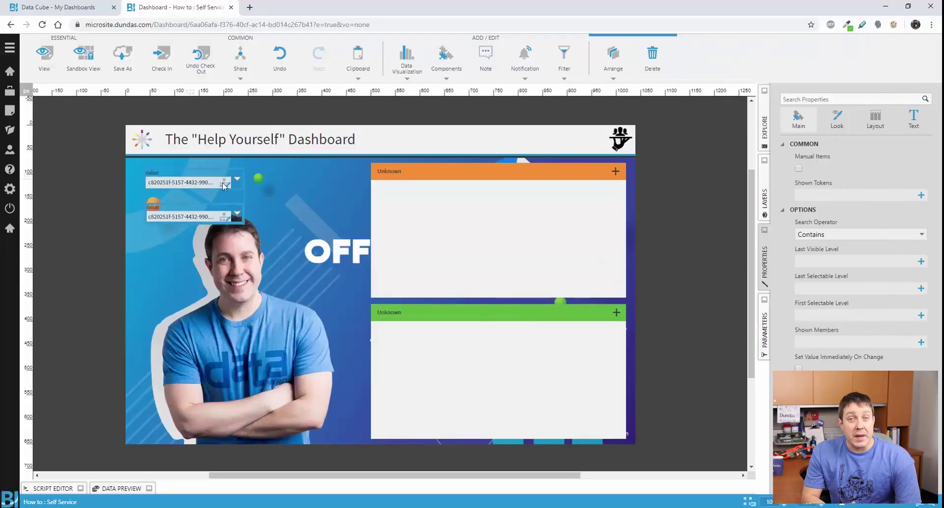
Drag the Value filters off the canvas, then in view mode load Salary Analysis (orange) and Department Experience Rating (green).
drag(225, 186, 696, 134)
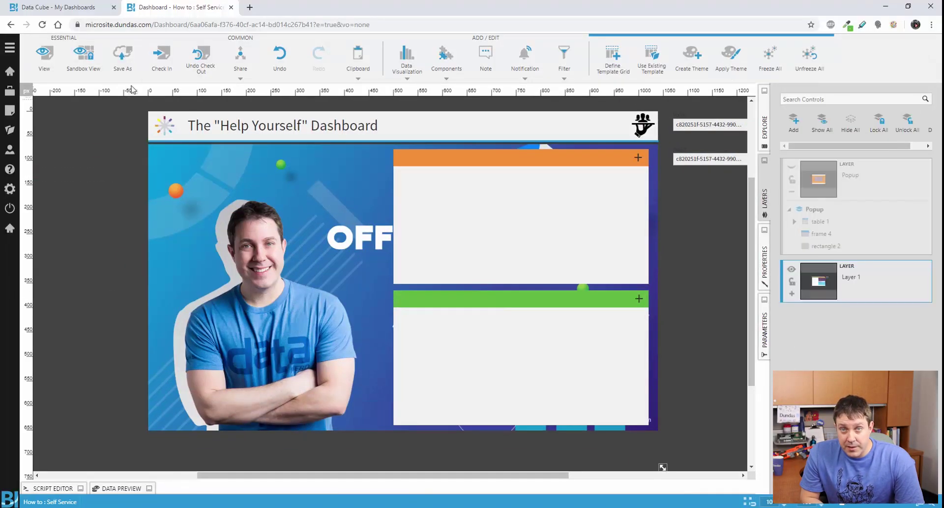
click(92, 63)
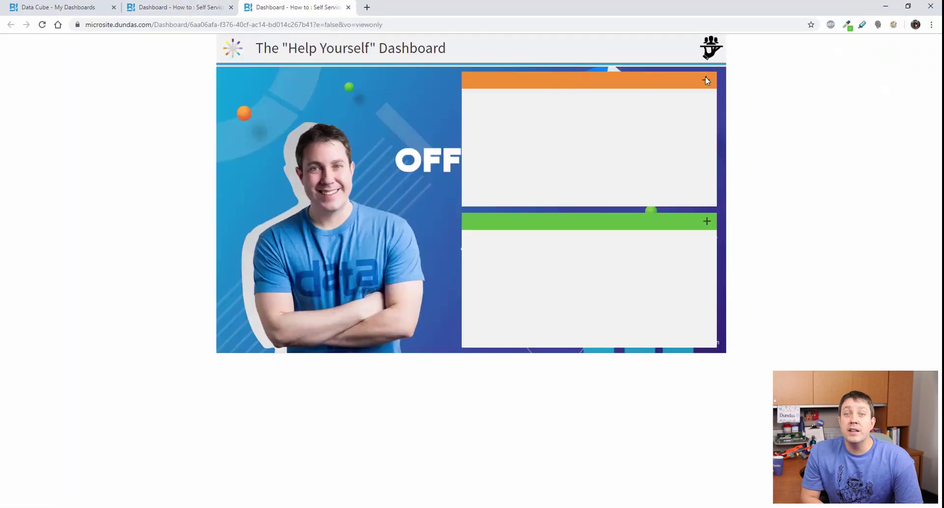
click(707, 79)
click(415, 195)
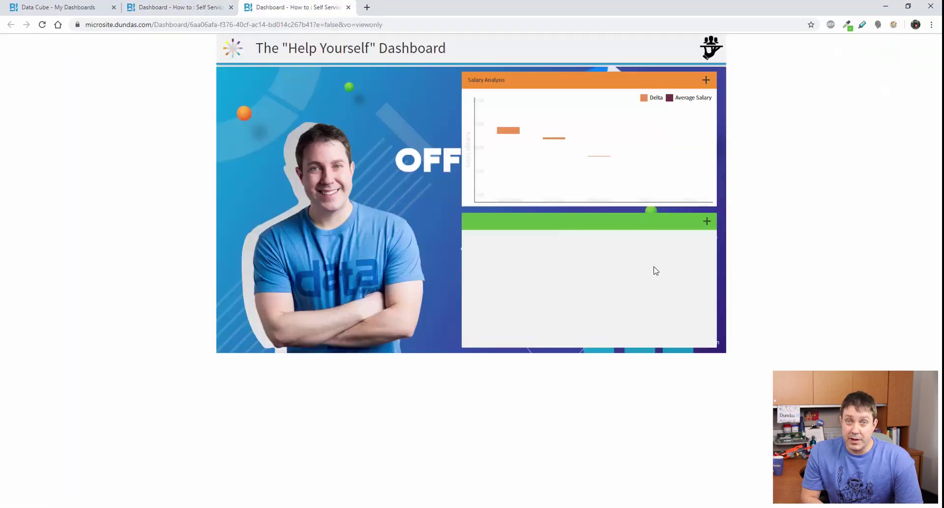
click(707, 222)
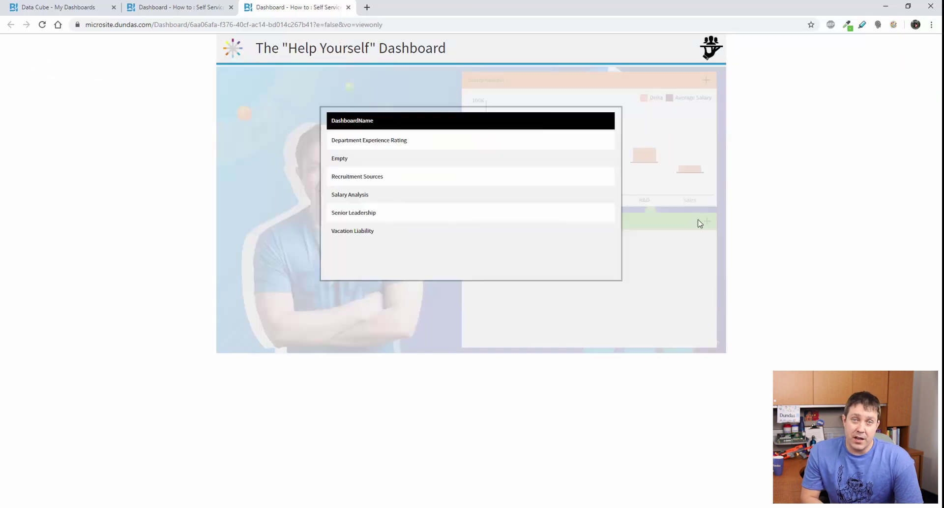
click(380, 142)
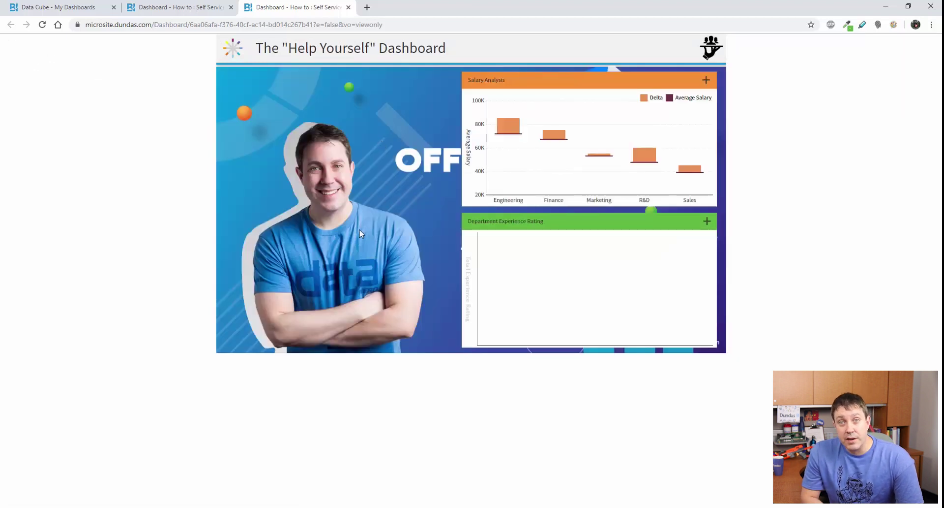
Copy the current view's share link and open it in a new browser tab.
right_click(74, 147)
click(93, 183)
click(101, 154)
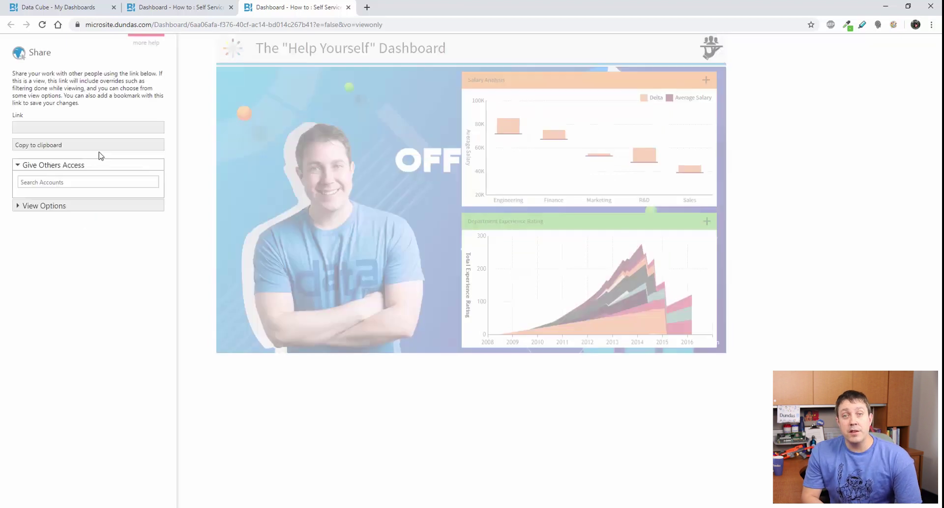
click(159, 147)
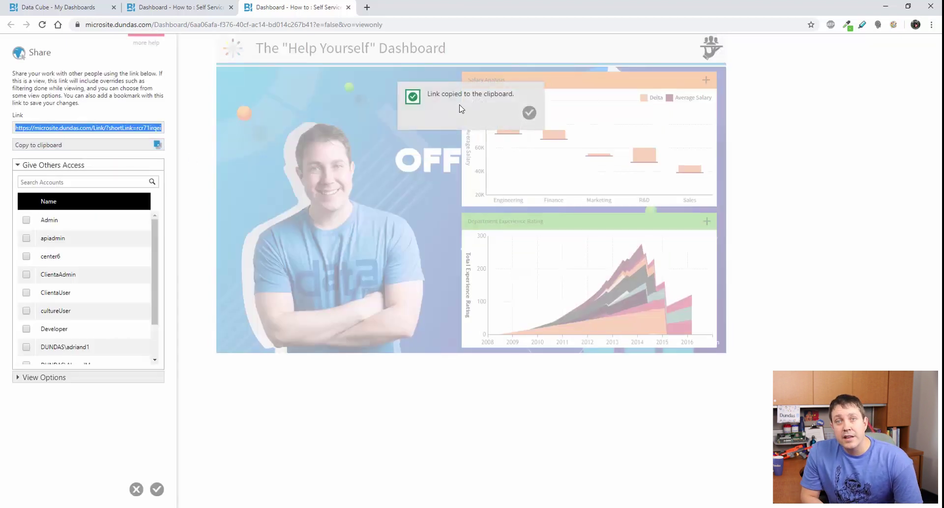
click(527, 109)
click(367, 6)
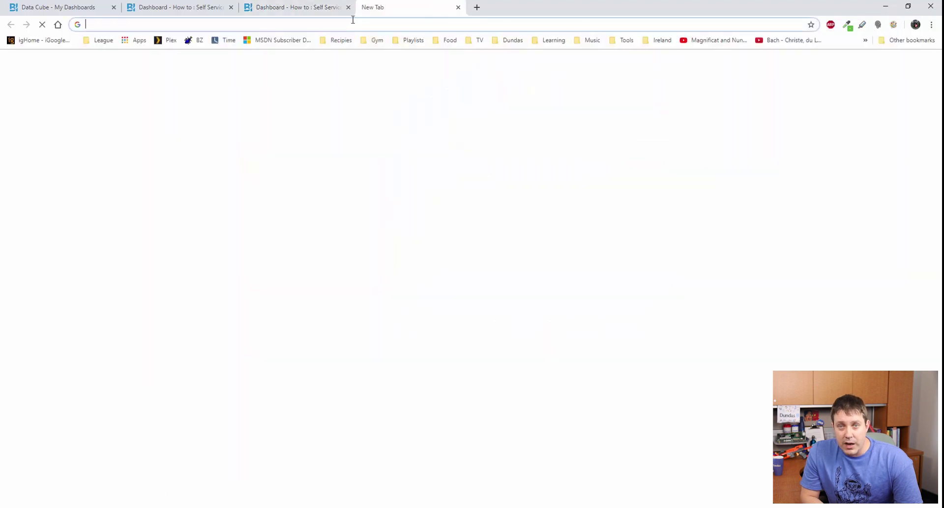
key(ctrl+v)
key(Return)
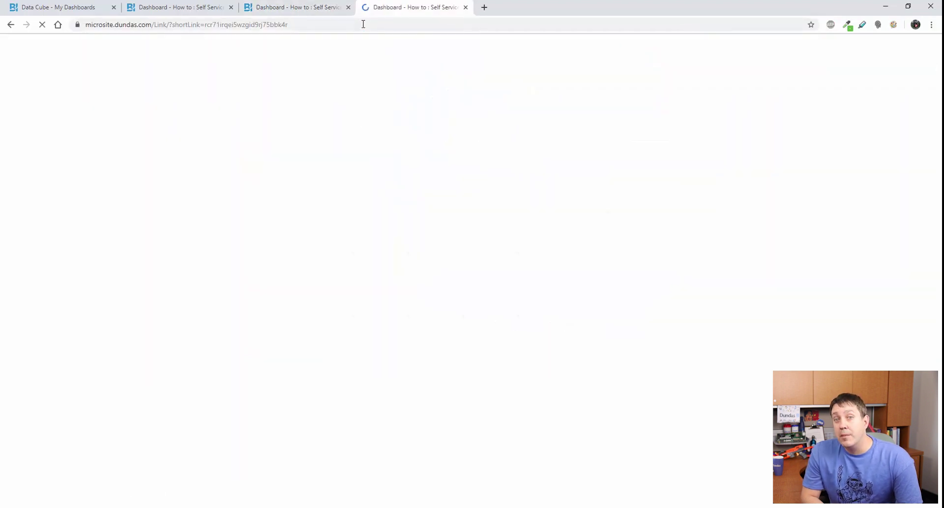